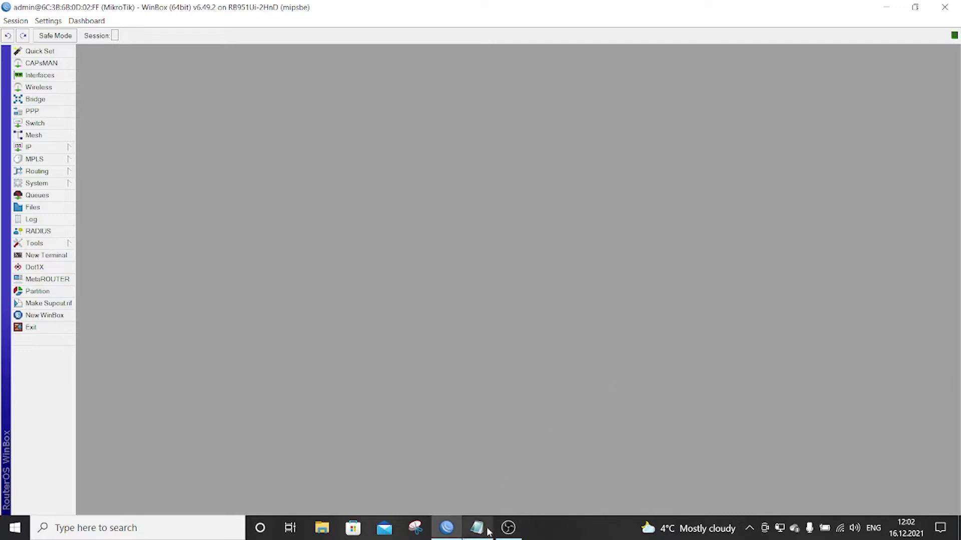
- Open a new RouterOS terminal in WinBox and place it beside the restored Notepad command list
{"action": "mouse_move", "coordinate": [488, 531]}
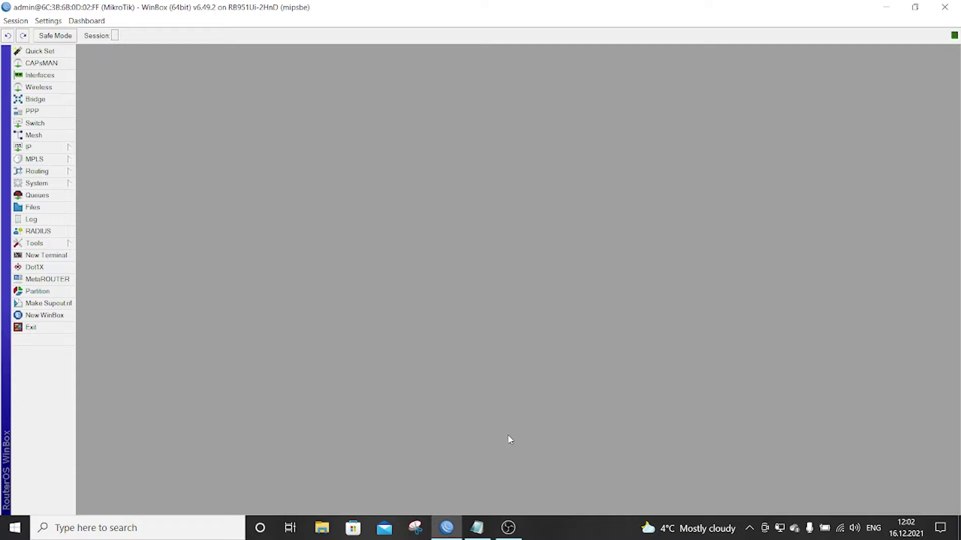
{"action": "left_click", "coordinate": [477, 528]}
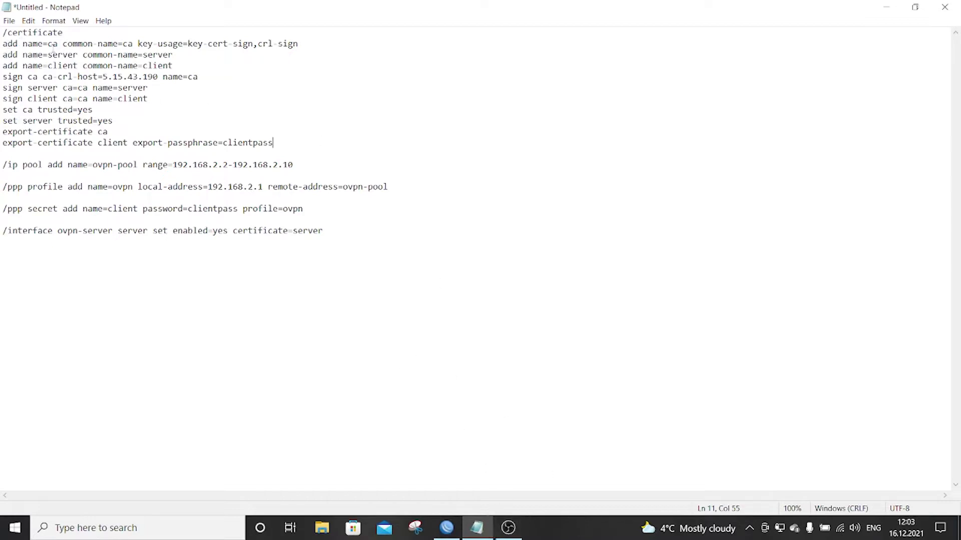
{"action": "left_click", "coordinate": [447, 528]}
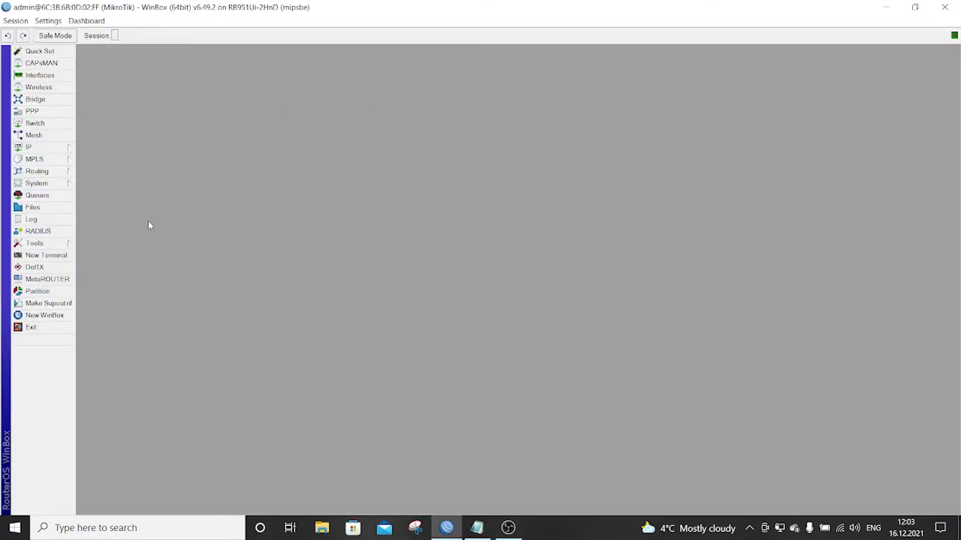
{"action": "left_click", "coordinate": [46, 255]}
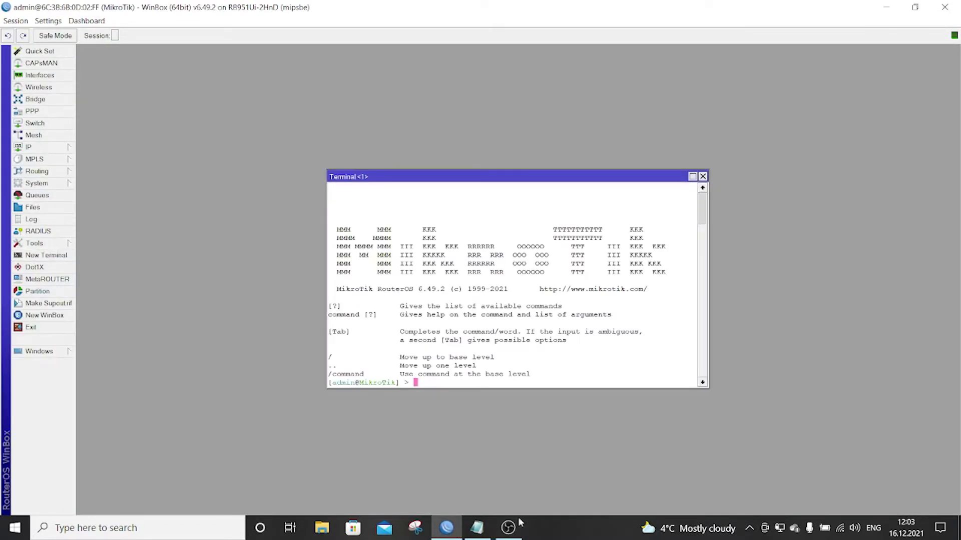
{"action": "left_click", "coordinate": [476, 528]}
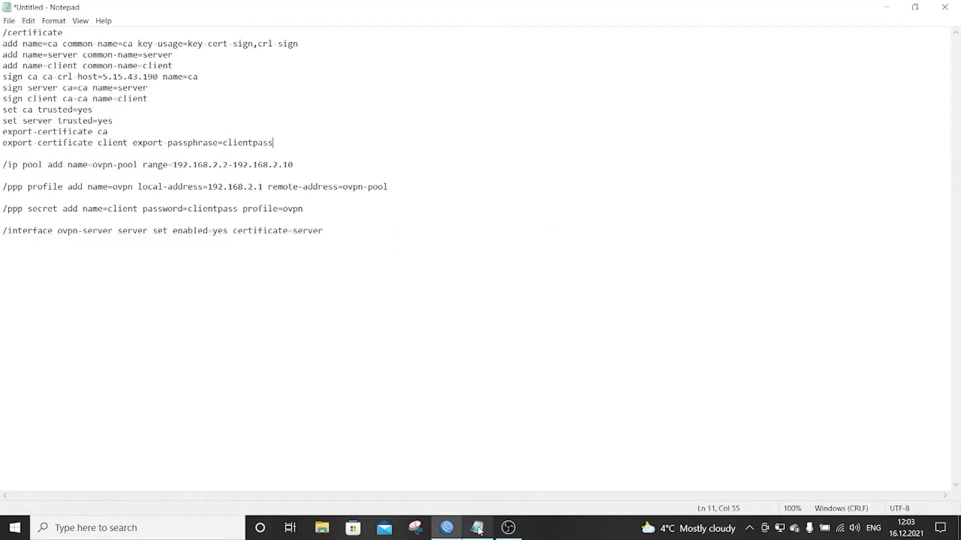
{"action": "left_click", "coordinate": [915, 7]}
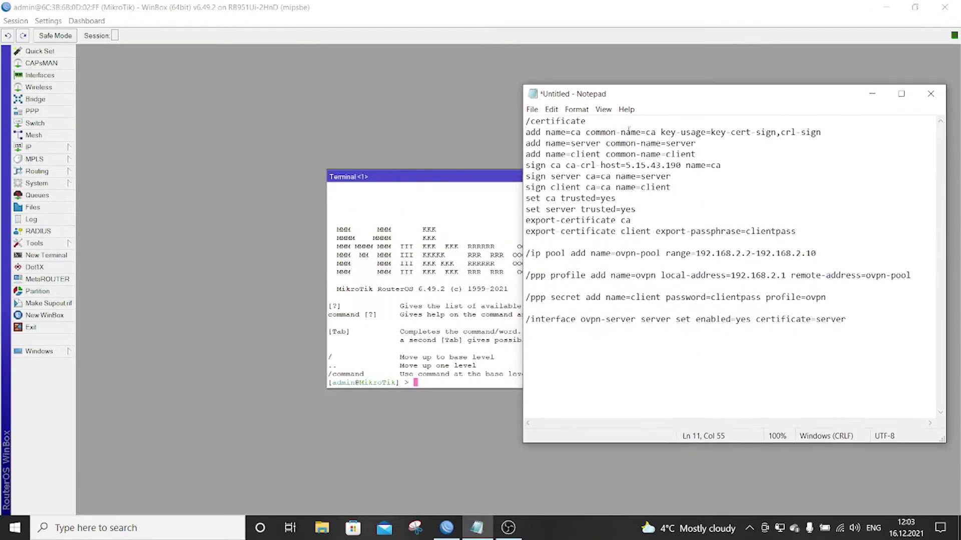
{"action": "left_click_drag", "start_coordinate": [408, 177], "coordinate": [166, 101]}
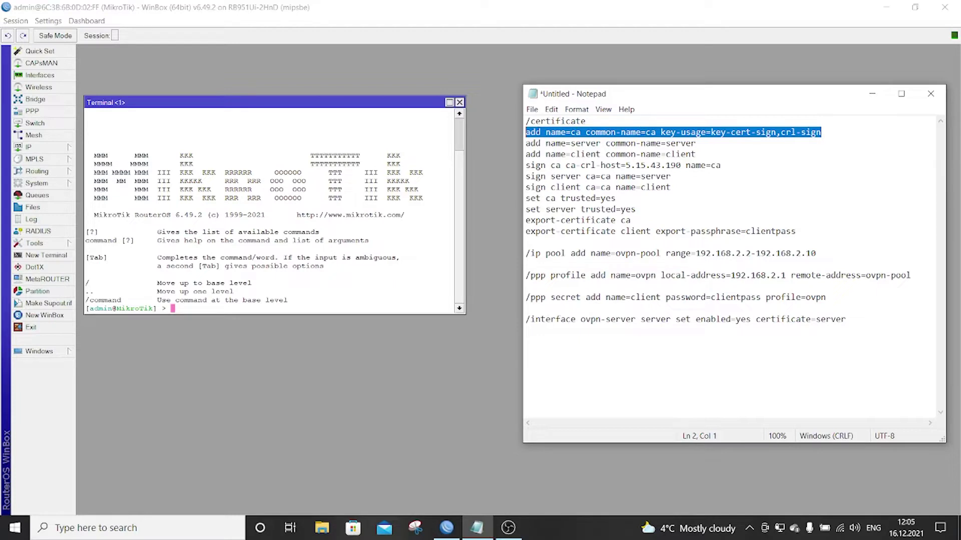
- Paste /certificate from the notes into the terminal to enter the certificate menu
{"action": "left_click", "coordinate": [527, 121]}
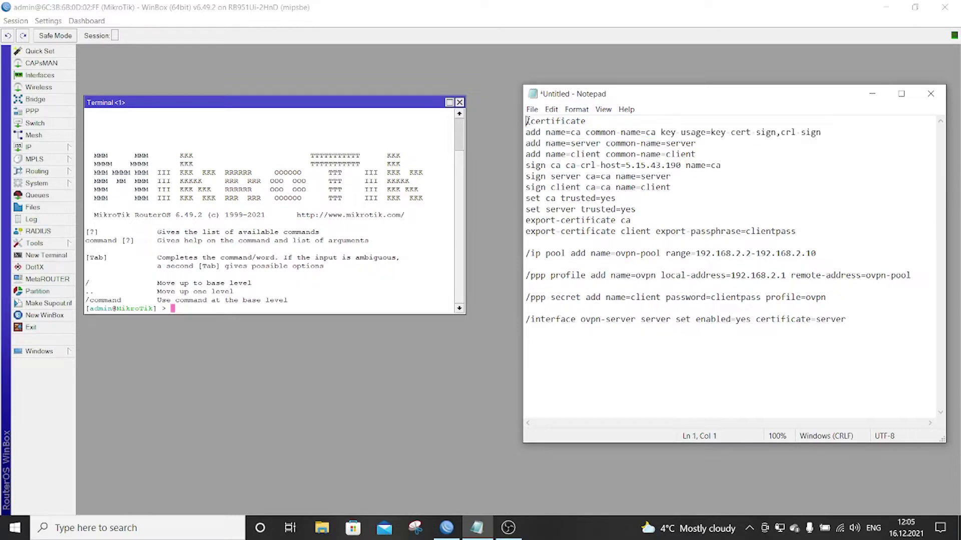
{"action": "left_click_drag", "start_coordinate": [526, 122], "coordinate": [596, 122]}
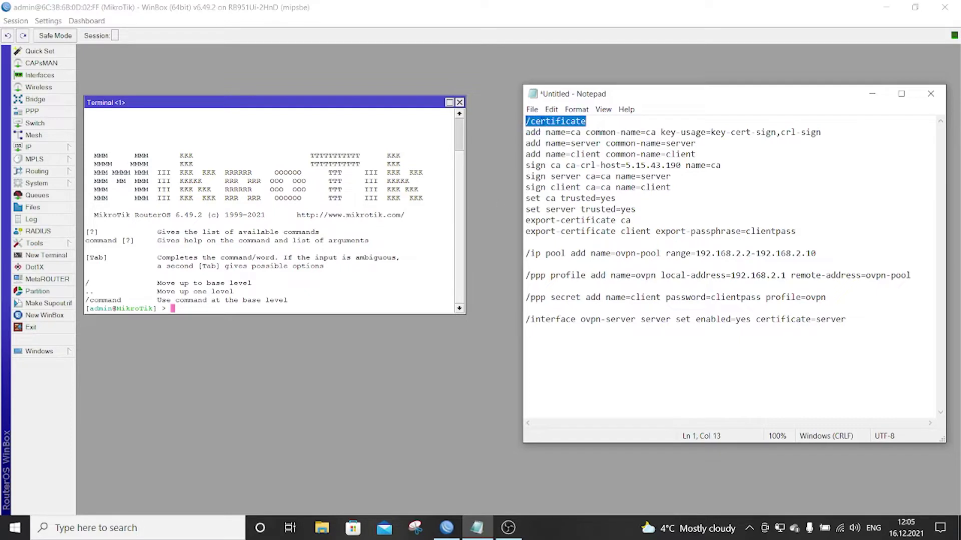
{"action": "right_click", "coordinate": [543, 122]}
{"action": "left_click", "coordinate": [577, 159]}
{"action": "right_click", "coordinate": [350, 302]}
{"action": "left_click", "coordinate": [373, 346]}
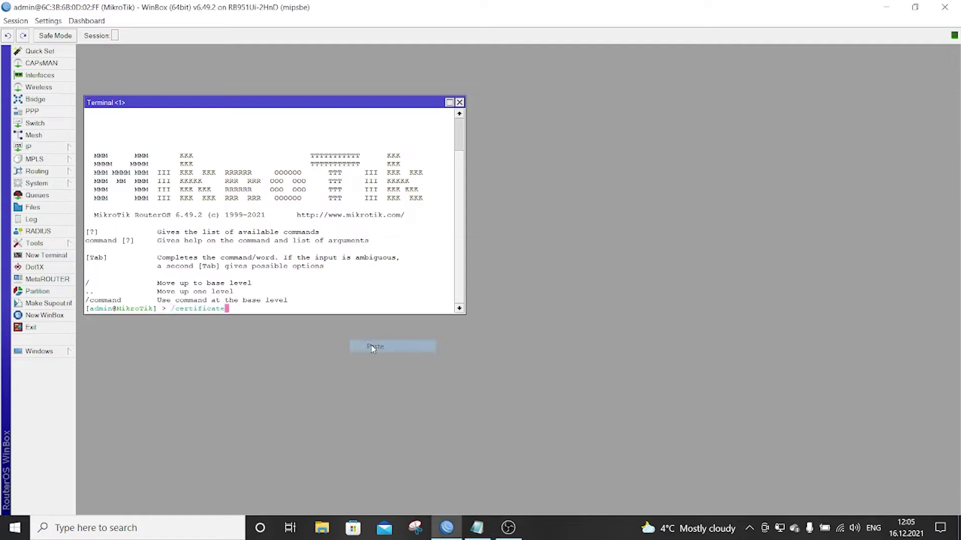
{"action": "key", "text": "Return"}
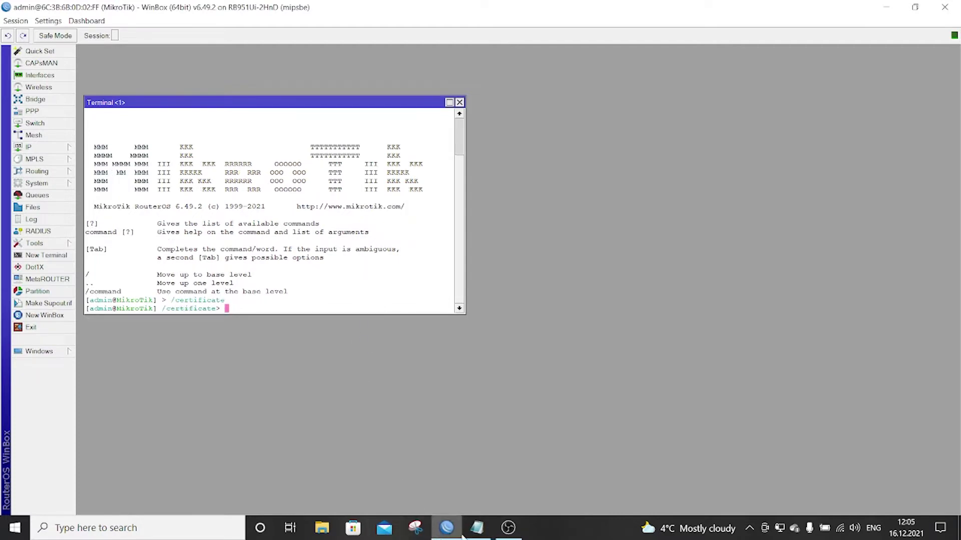
- Paste and run the command adding the ca certificate
{"action": "left_click", "coordinate": [477, 527]}
{"action": "left_click_drag", "start_coordinate": [822, 132], "coordinate": [525, 132]}
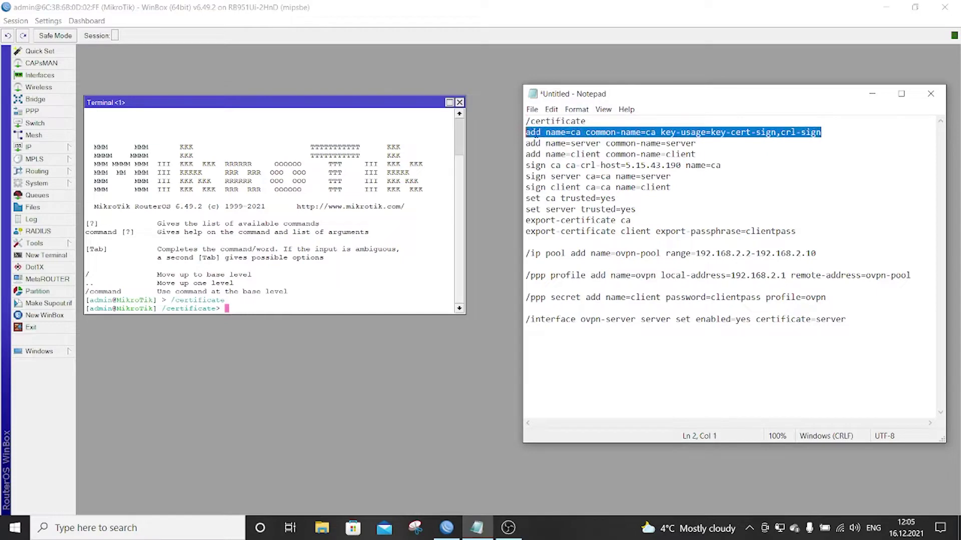
{"action": "right_click", "coordinate": [536, 132]}
{"action": "left_click", "coordinate": [564, 169]}
{"action": "left_click", "coordinate": [318, 309]}
{"action": "right_click", "coordinate": [342, 306]}
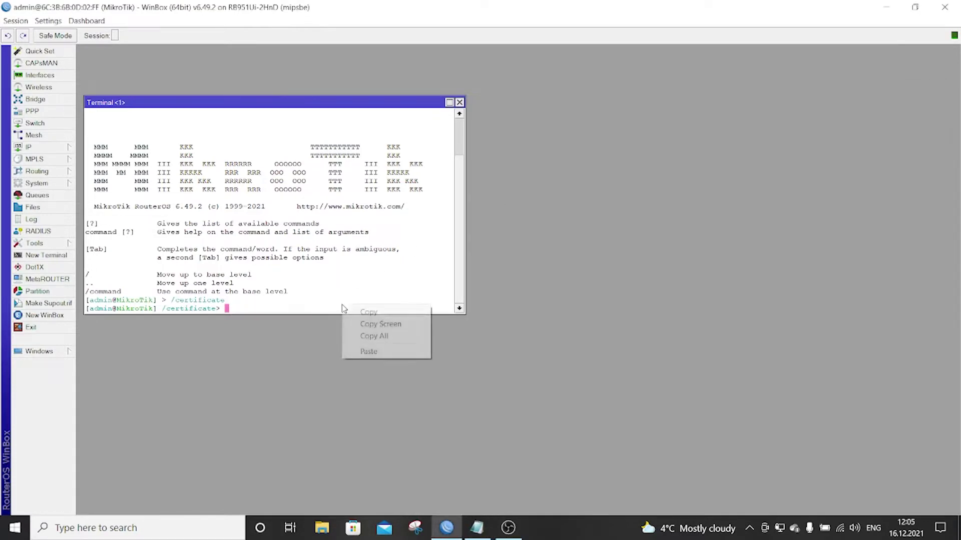
{"action": "left_click", "coordinate": [385, 352]}
{"action": "key", "text": "Return"}
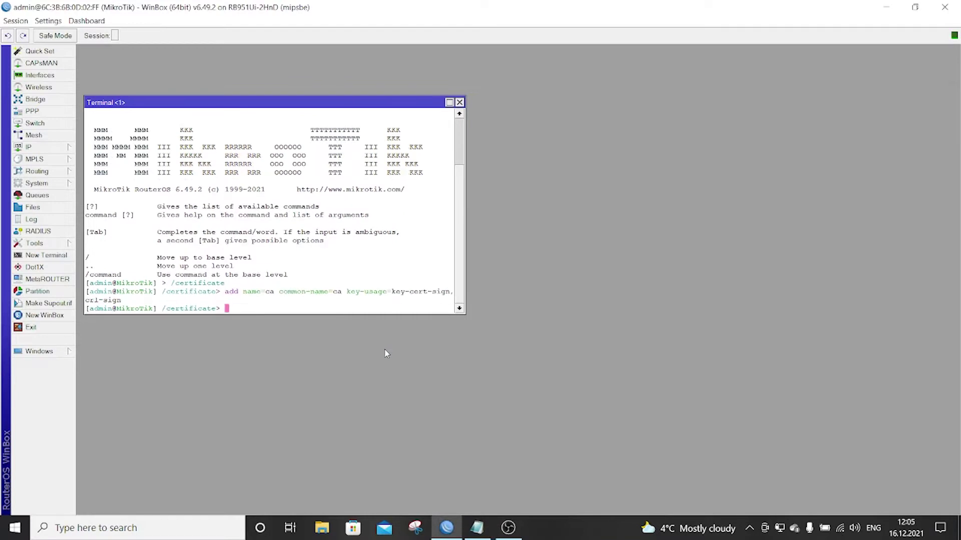
- Paste and run the command adding the server certificate
{"action": "left_click", "coordinate": [477, 528]}
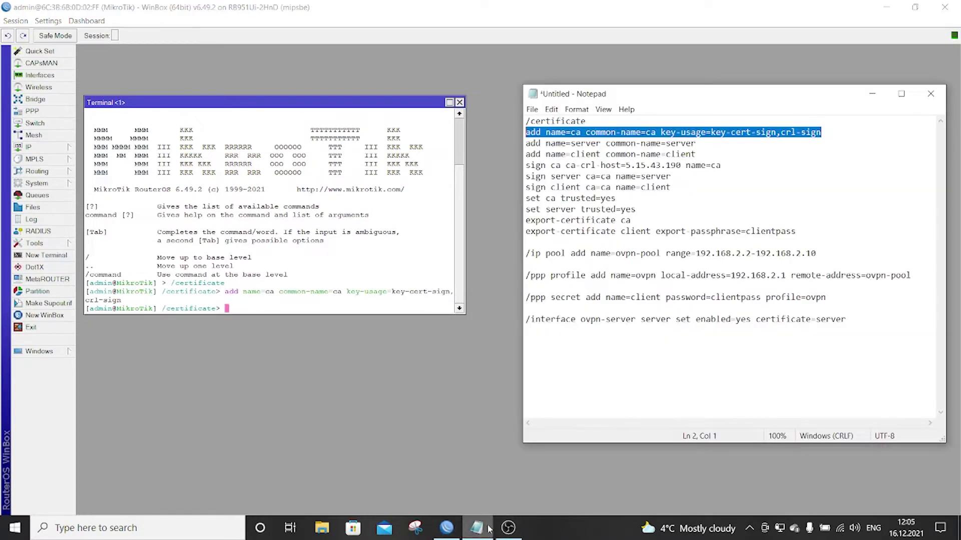
{"action": "left_click_drag", "start_coordinate": [700, 144], "coordinate": [526, 143]}
{"action": "right_click", "coordinate": [539, 145]}
{"action": "left_click", "coordinate": [570, 176]}
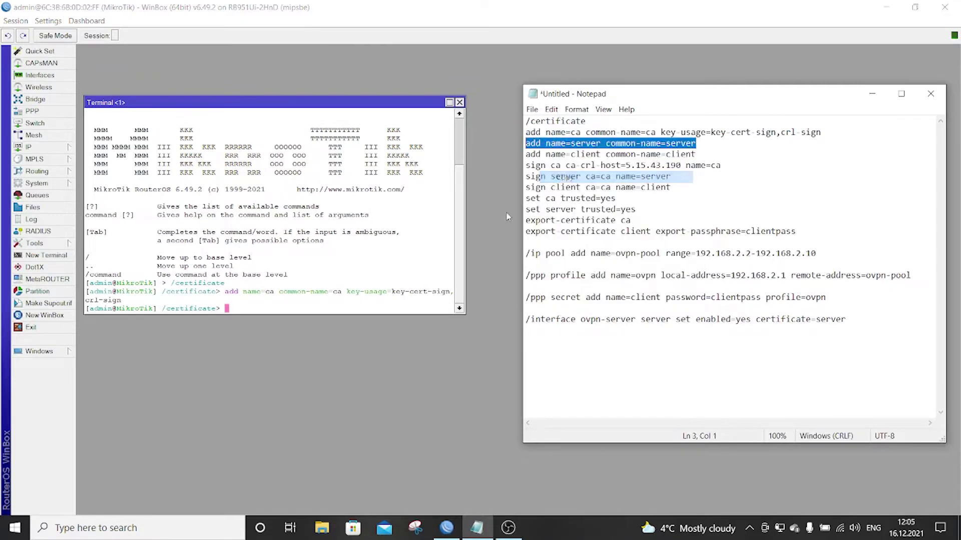
{"action": "right_click", "coordinate": [368, 312]}
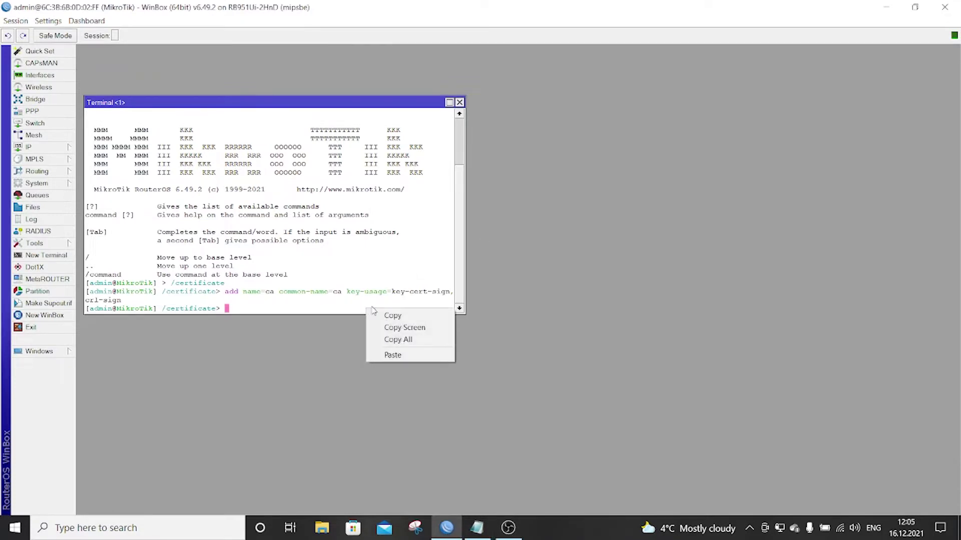
{"action": "left_click", "coordinate": [395, 354]}
{"action": "key", "text": "Return"}
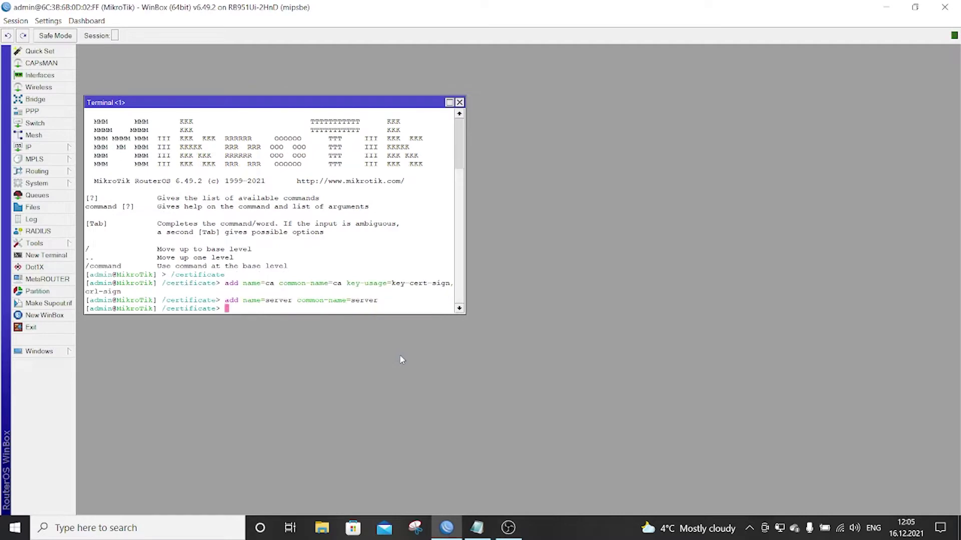
- Add the client certificate, then copy the ca signing line from the script
{"action": "left_click", "coordinate": [488, 528]}
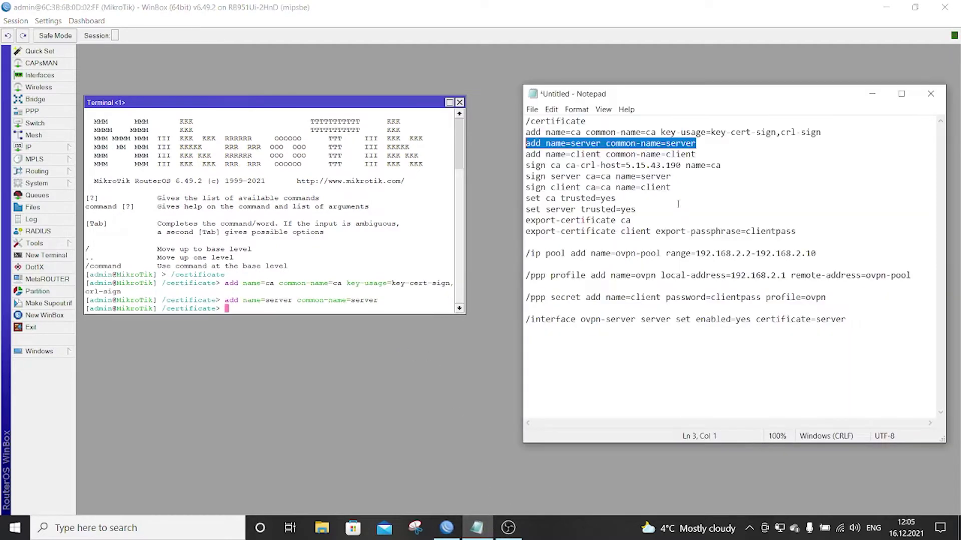
{"action": "left_click_drag", "start_coordinate": [692, 156], "coordinate": [527, 156]}
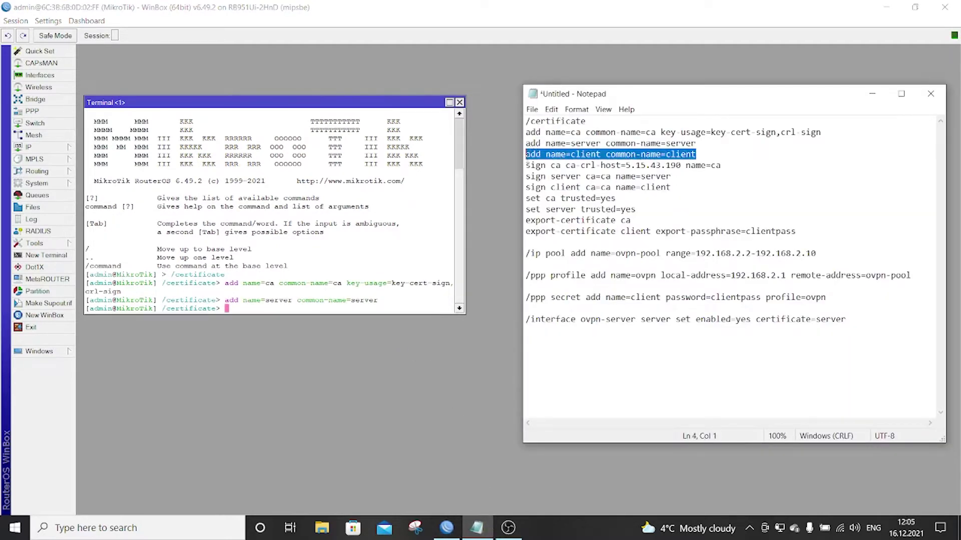
{"action": "right_click", "coordinate": [541, 156]}
{"action": "left_click", "coordinate": [561, 191]}
{"action": "right_click", "coordinate": [363, 308]}
{"action": "left_click", "coordinate": [401, 354]}
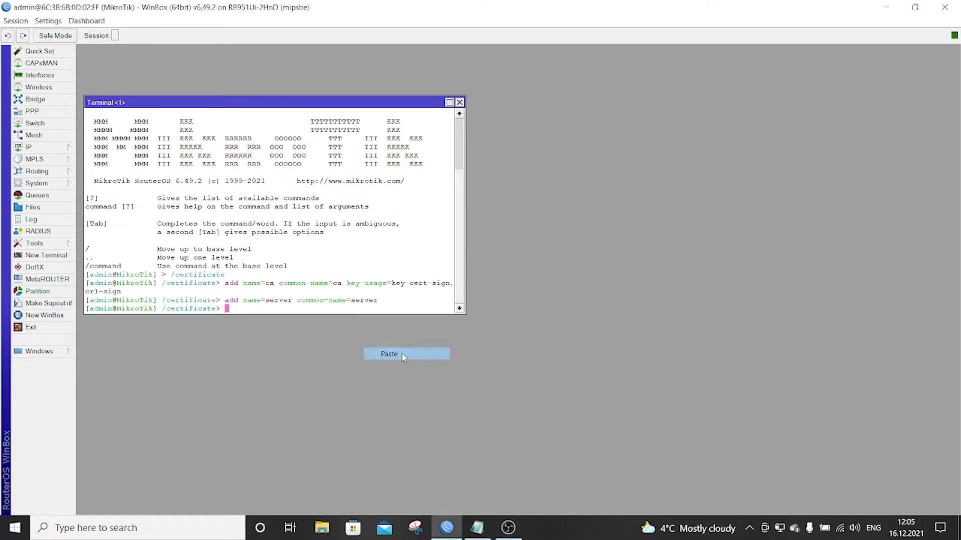
{"action": "left_click", "coordinate": [480, 529]}
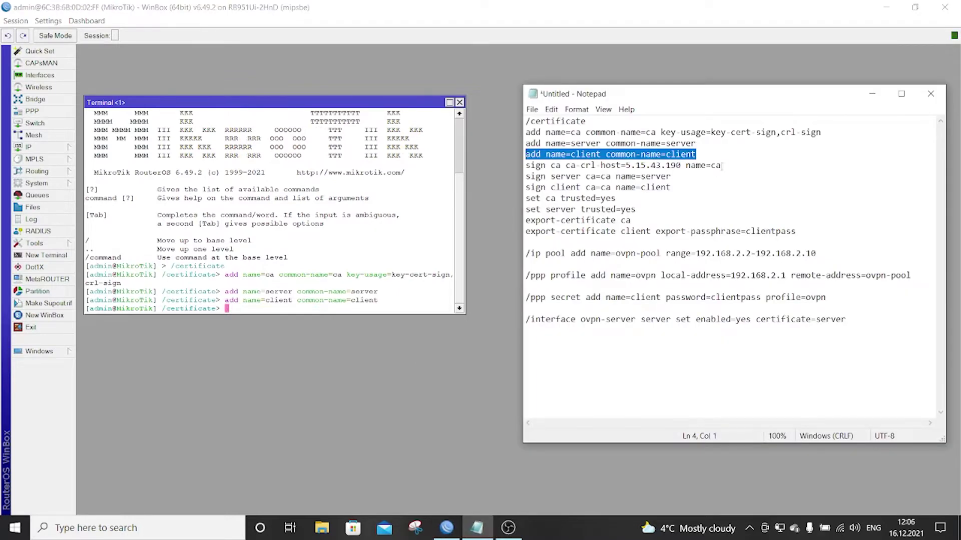
{"action": "left_click_drag", "start_coordinate": [722, 165], "coordinate": [527, 167]}
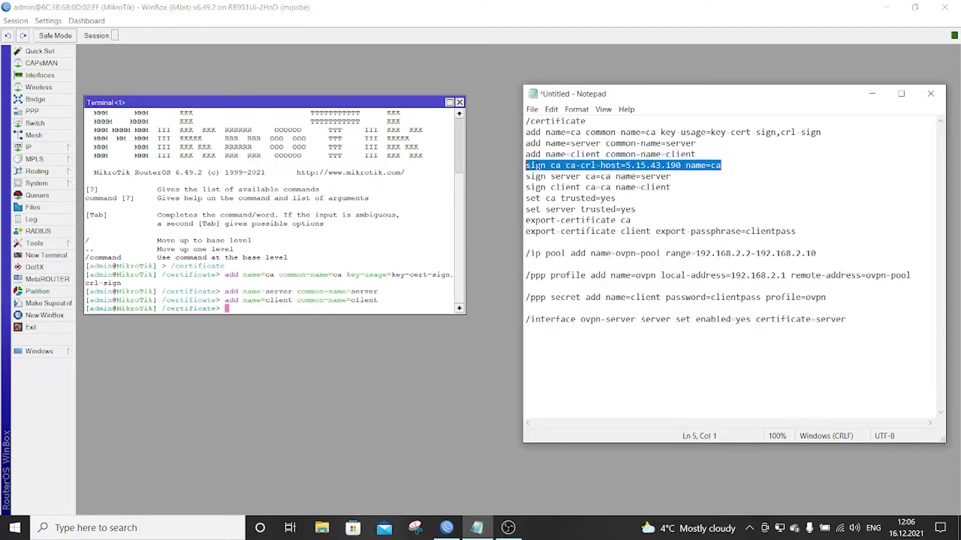
{"action": "right_click", "coordinate": [535, 163]}
{"action": "left_click", "coordinate": [572, 198]}
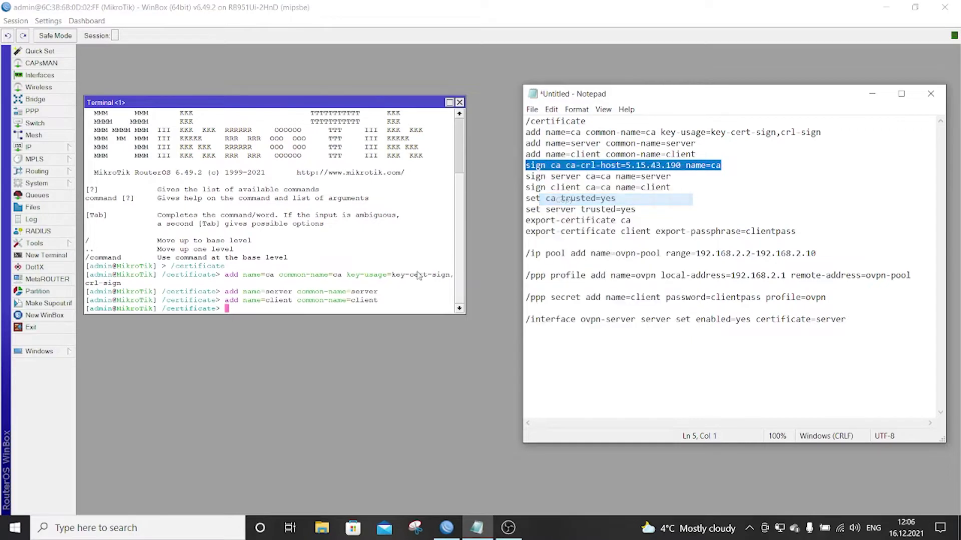
- Paste and run the command signing the ca certificate
{"action": "left_click", "coordinate": [319, 312]}
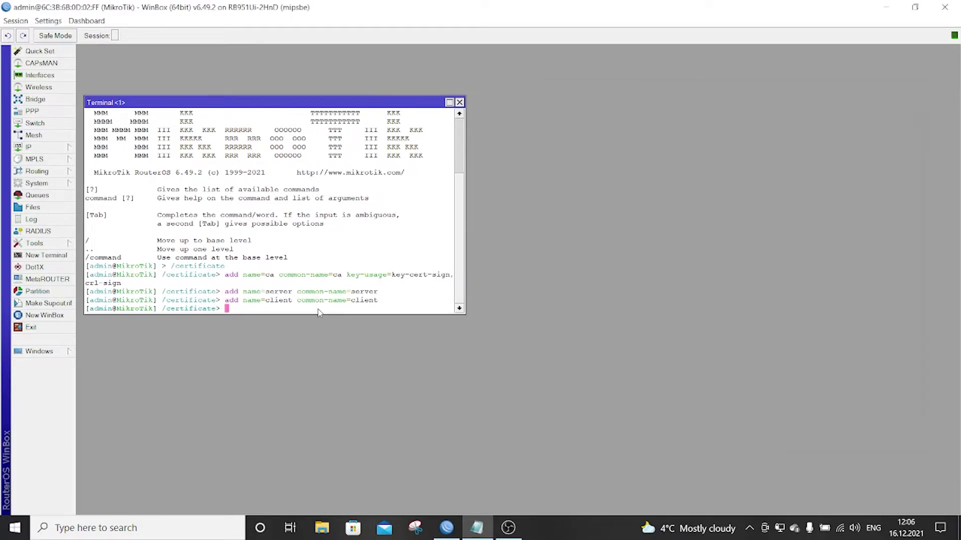
{"action": "right_click", "coordinate": [318, 312]}
{"action": "left_click", "coordinate": [354, 354]}
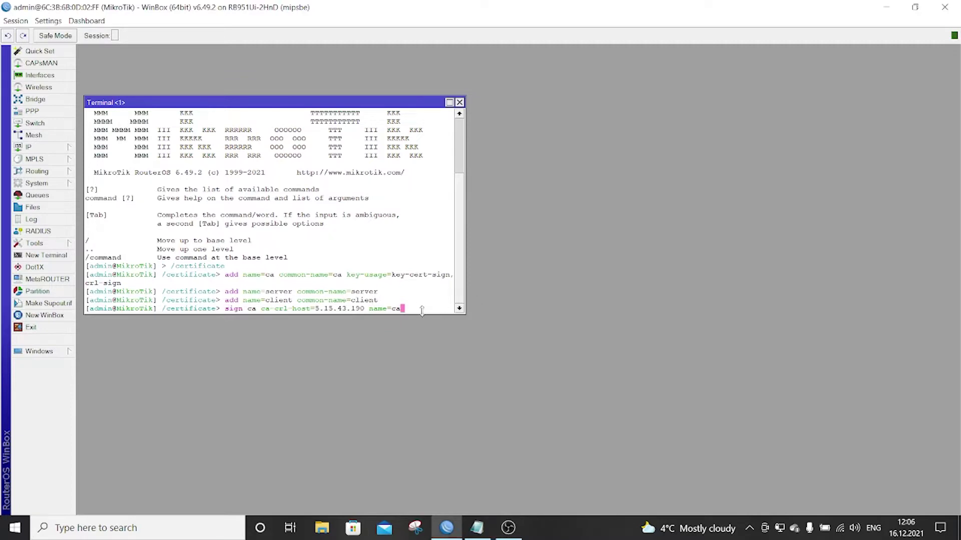
{"action": "key", "text": "Return"}
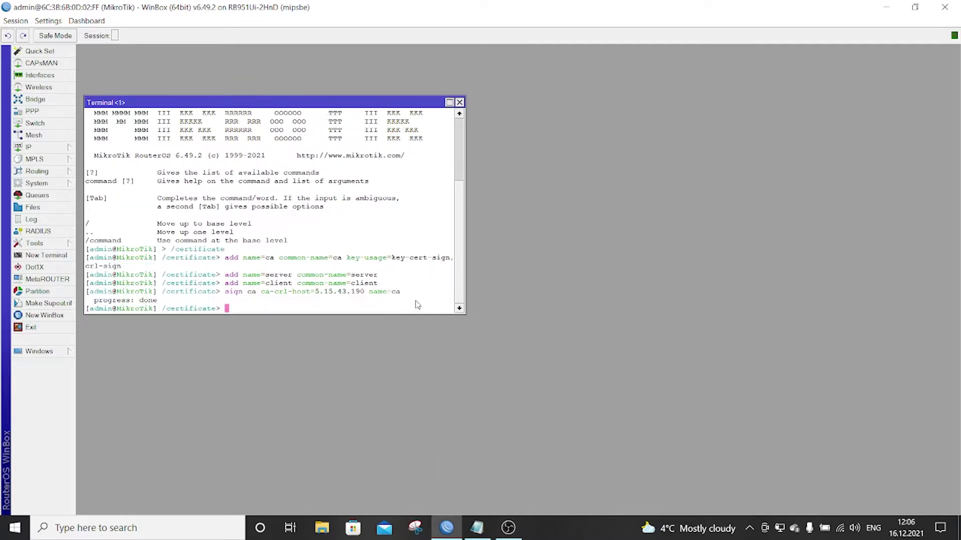
- Run 'sign server ca=ca name=server' in the terminal
{"action": "left_click", "coordinate": [476, 528]}
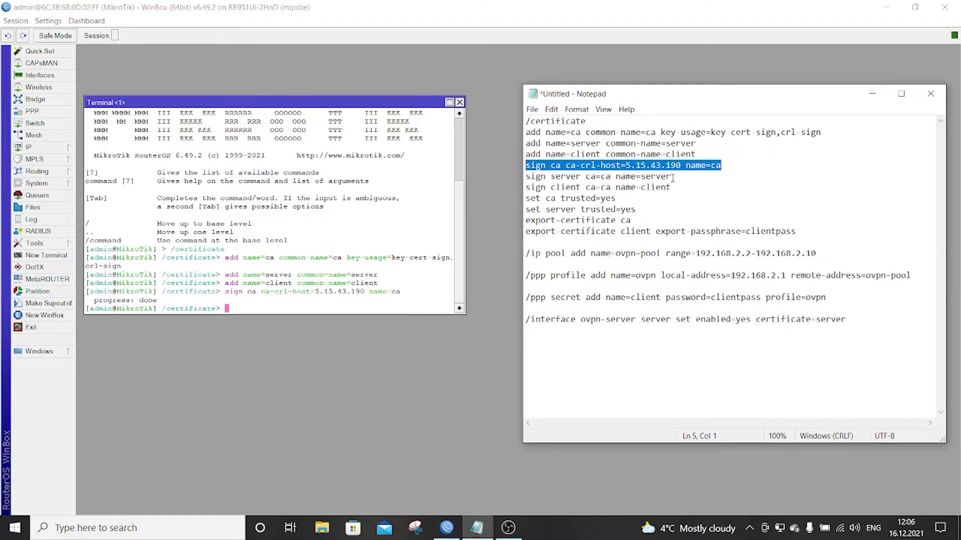
{"action": "left_click_drag", "start_coordinate": [671, 177], "coordinate": [527, 179]}
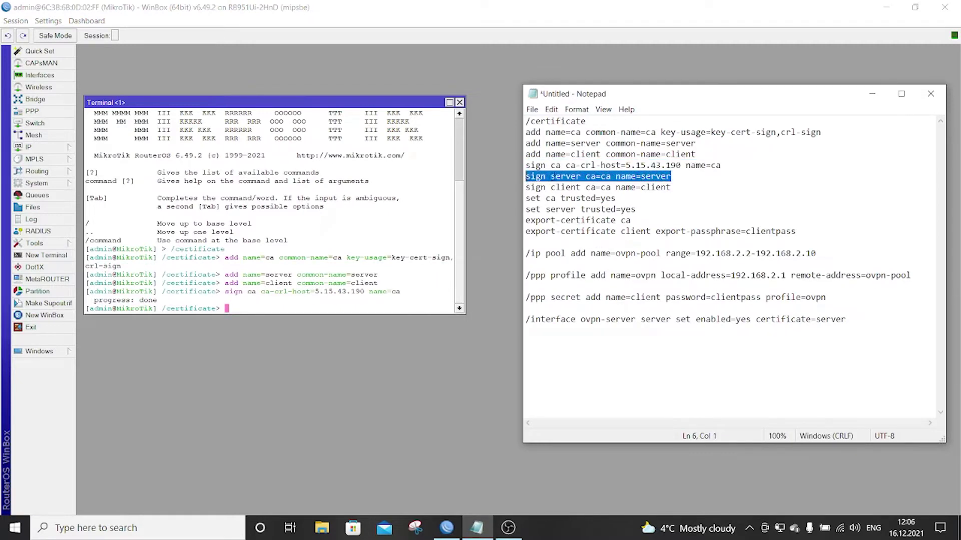
{"action": "right_click", "coordinate": [552, 174]}
{"action": "left_click", "coordinate": [587, 212]}
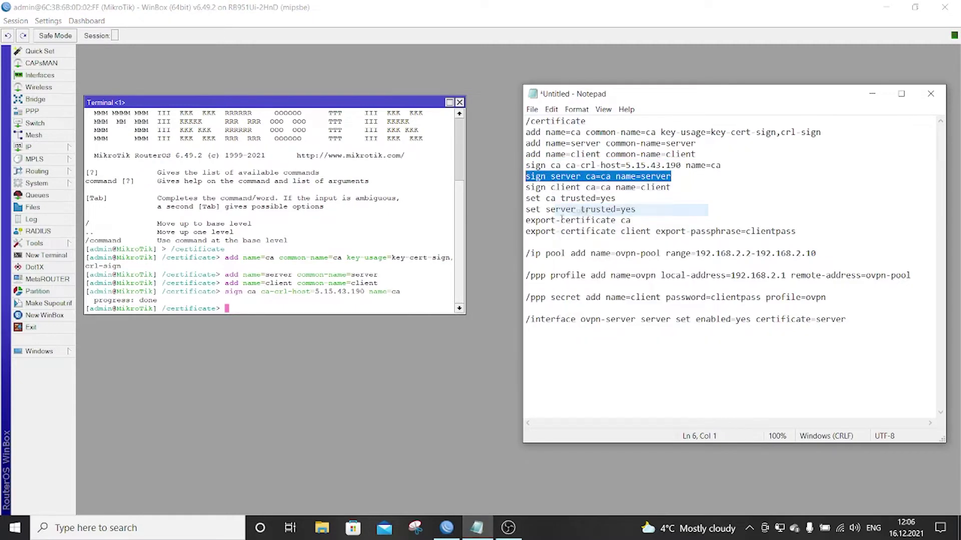
{"action": "right_click", "coordinate": [377, 304]}
{"action": "left_click", "coordinate": [406, 352]}
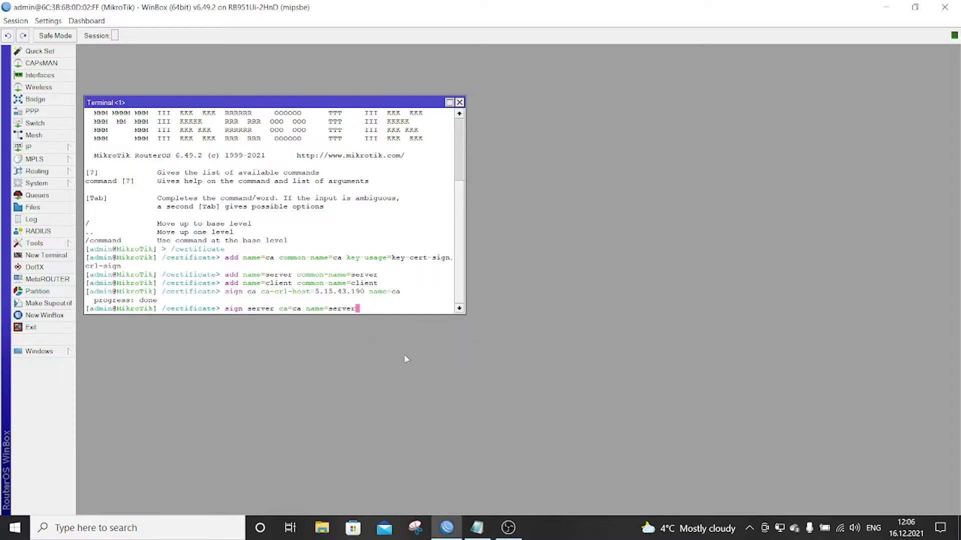
{"action": "key", "text": "Return"}
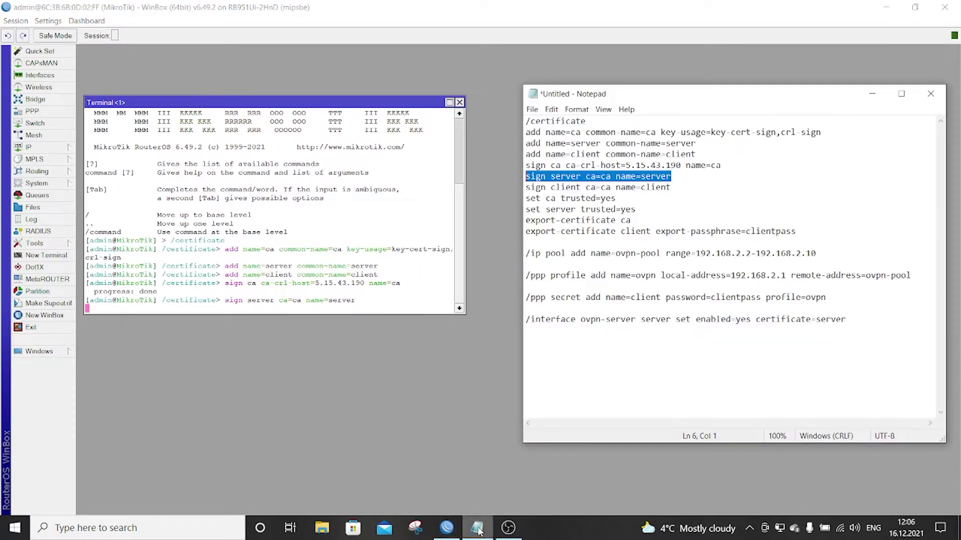
- Run 'sign client ca=ca name=client' in the terminal
{"action": "left_click", "coordinate": [477, 528]}
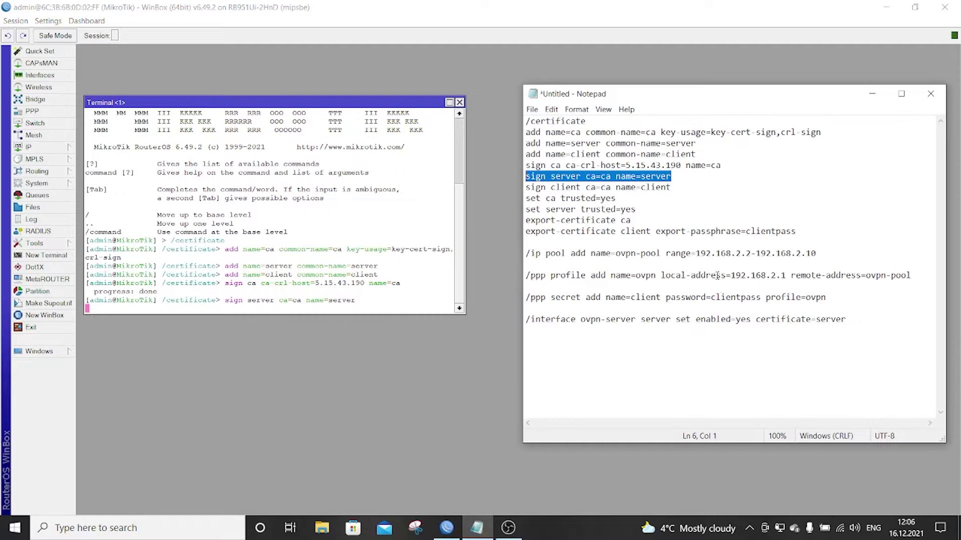
{"action": "left_click_drag", "start_coordinate": [675, 192], "coordinate": [526, 188]}
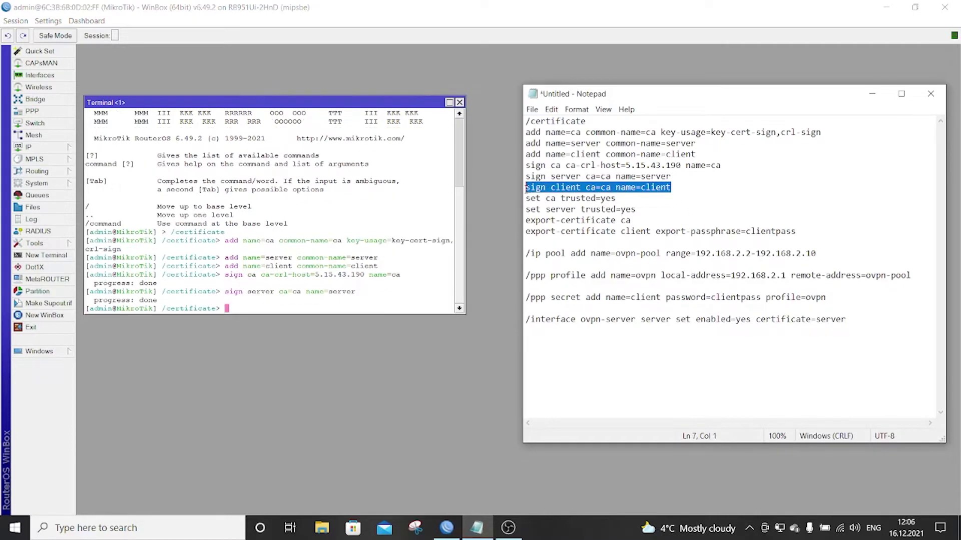
{"action": "right_click", "coordinate": [538, 186]}
{"action": "left_click", "coordinate": [555, 223]}
{"action": "right_click", "coordinate": [390, 306]}
{"action": "left_click", "coordinate": [420, 350]}
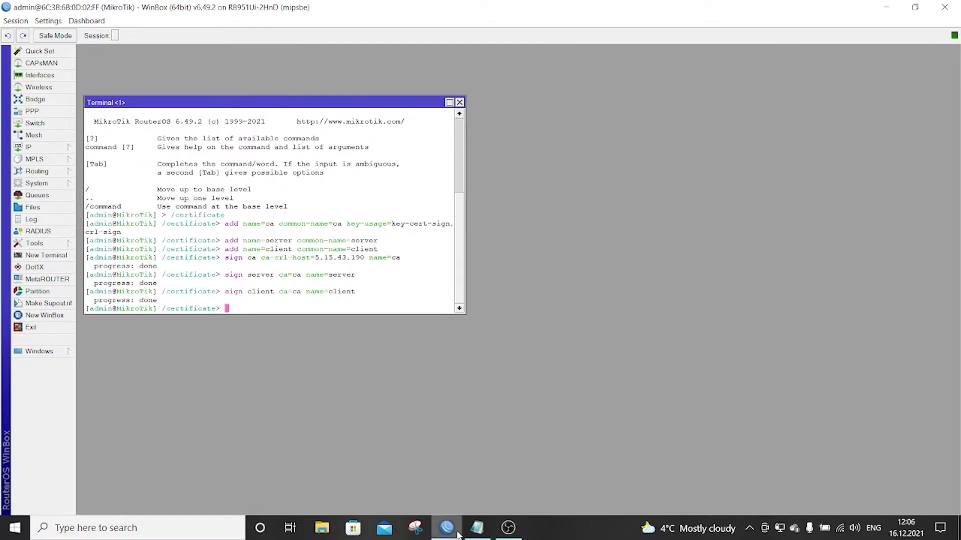
{"action": "left_click", "coordinate": [477, 527]}
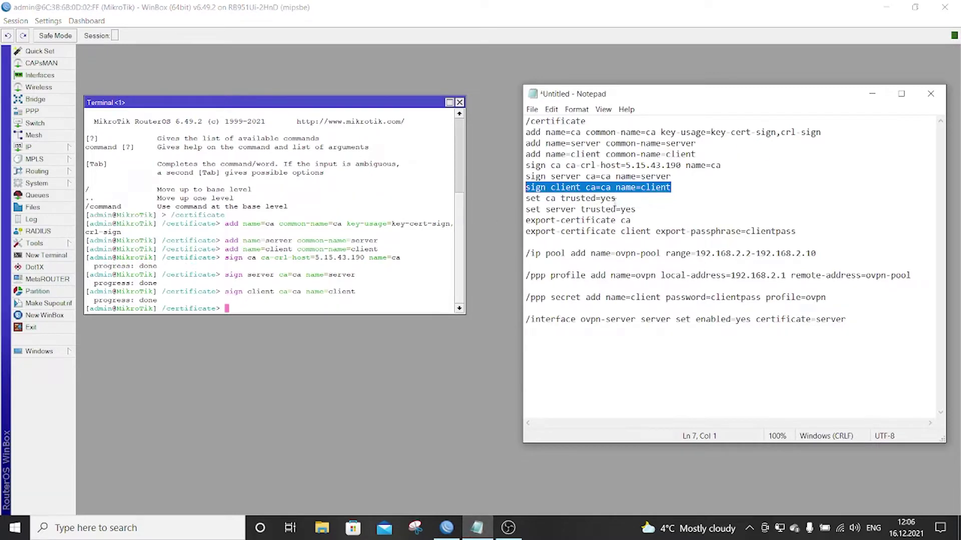
- Run 'set ca trusted=yes' and 'set server trusted=yes' from the script in the terminal
{"action": "left_click_drag", "start_coordinate": [617, 199], "coordinate": [525, 198]}
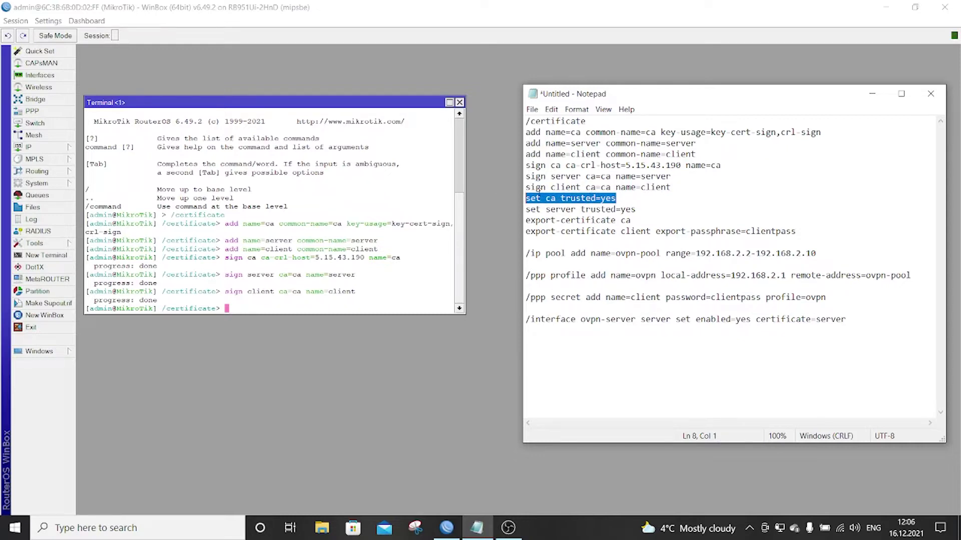
{"action": "left_click", "coordinate": [347, 300]}
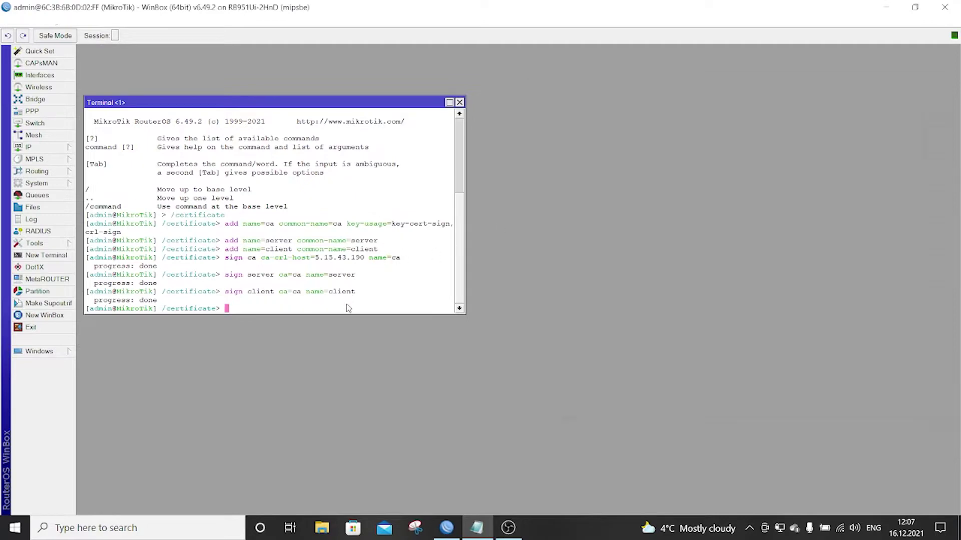
{"action": "right_click", "coordinate": [348, 304]}
{"action": "left_click", "coordinate": [392, 353]}
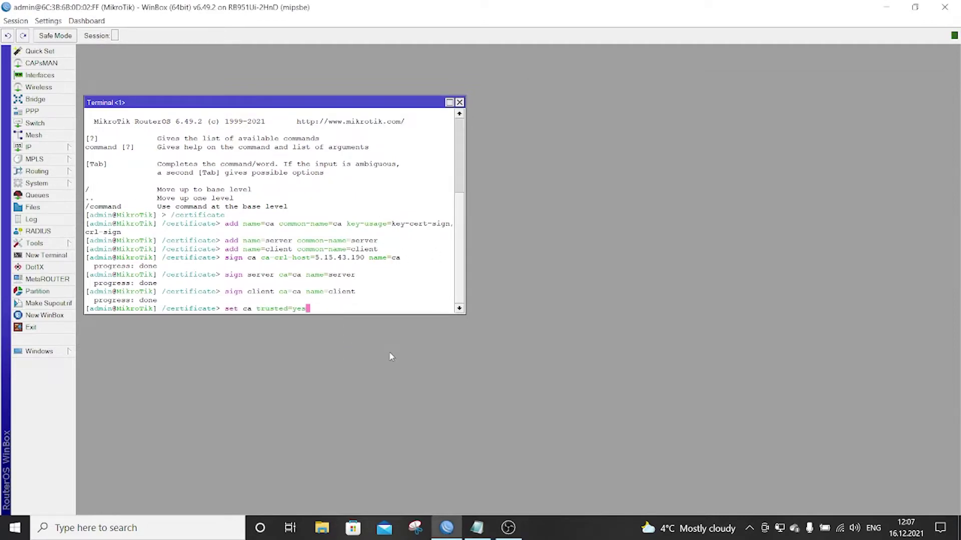
{"action": "key", "text": "Return"}
{"action": "left_click", "coordinate": [475, 528]}
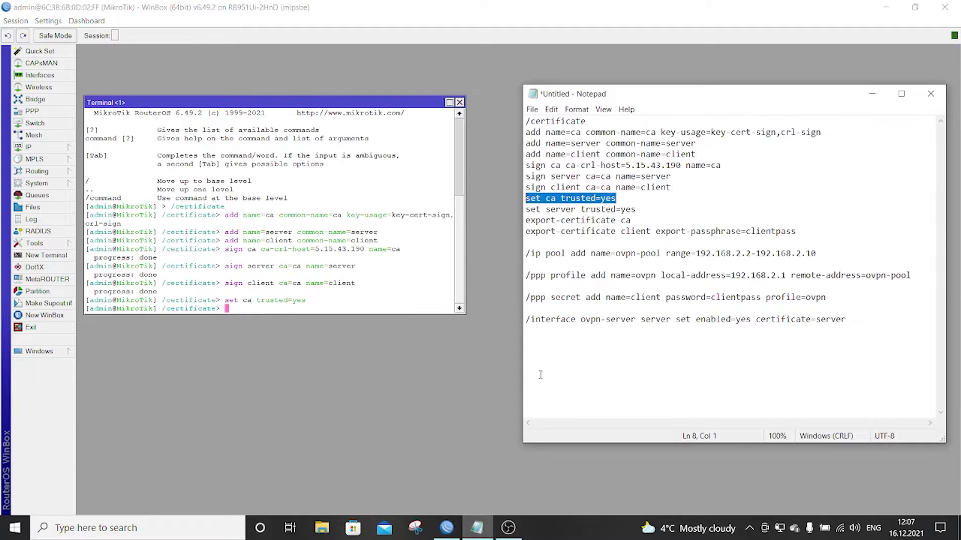
{"action": "left_click_drag", "start_coordinate": [635, 210], "coordinate": [525, 210]}
{"action": "right_click", "coordinate": [534, 215]}
{"action": "left_click", "coordinate": [575, 246]}
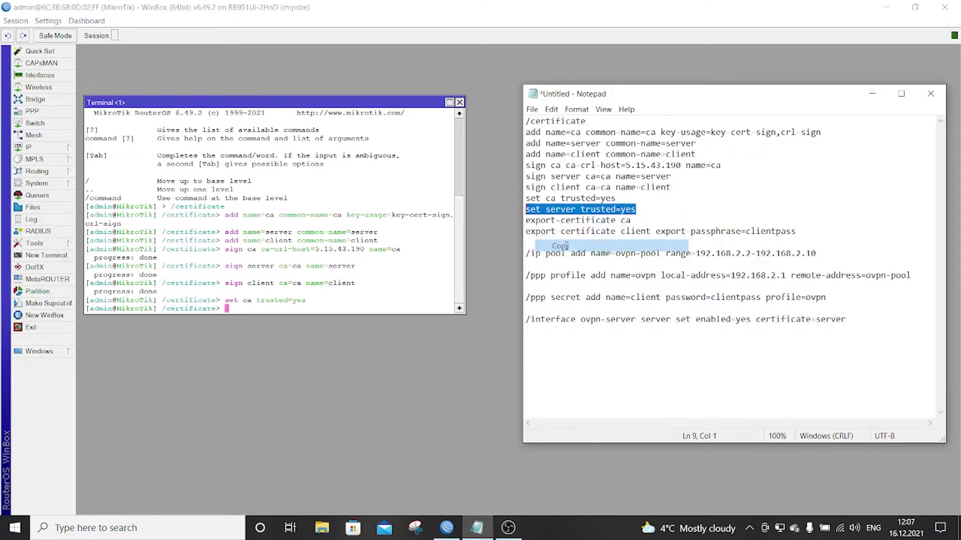
{"action": "right_click", "coordinate": [368, 304]}
{"action": "left_click", "coordinate": [409, 346]}
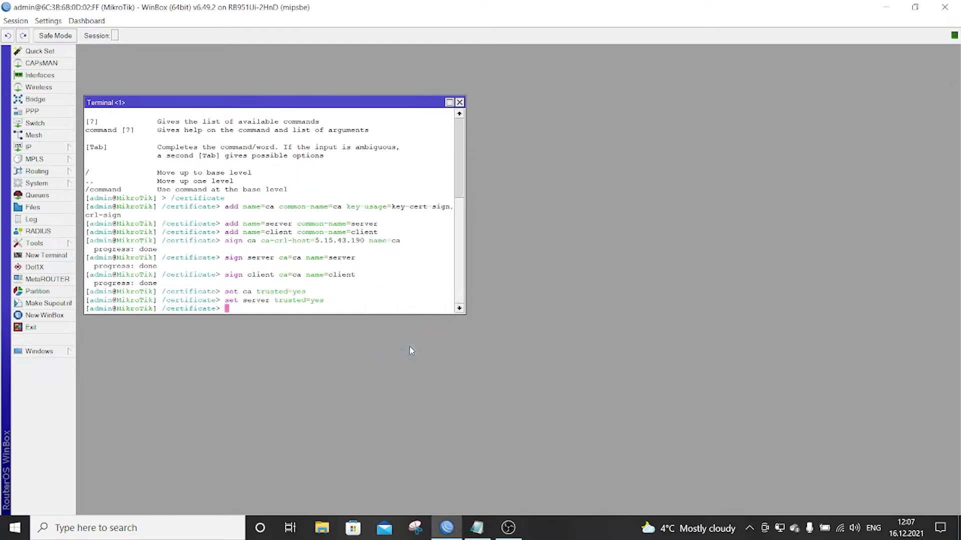
- Run 'export-certificate ca' in the terminal to export the ca certificate
{"action": "left_click", "coordinate": [476, 527]}
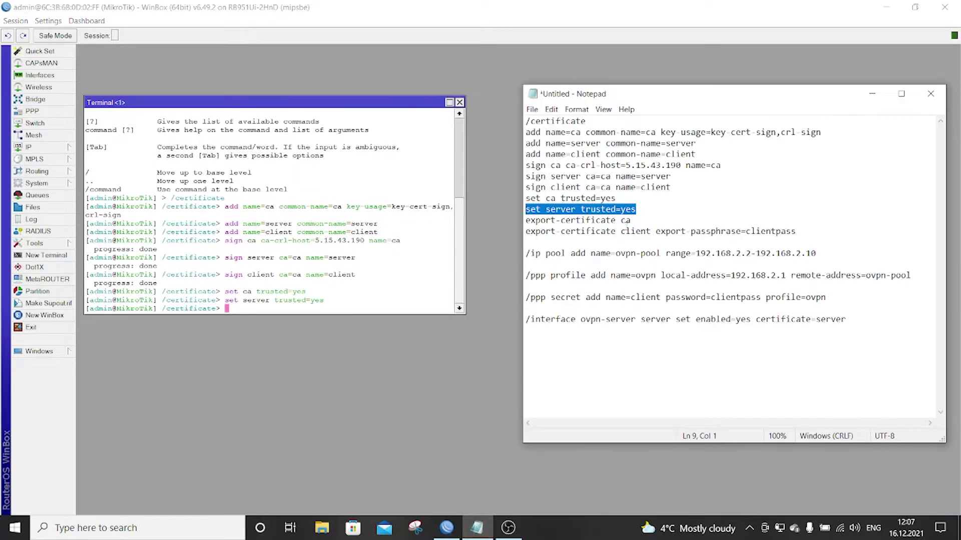
{"action": "left_click_drag", "start_coordinate": [632, 221], "coordinate": [525, 221]}
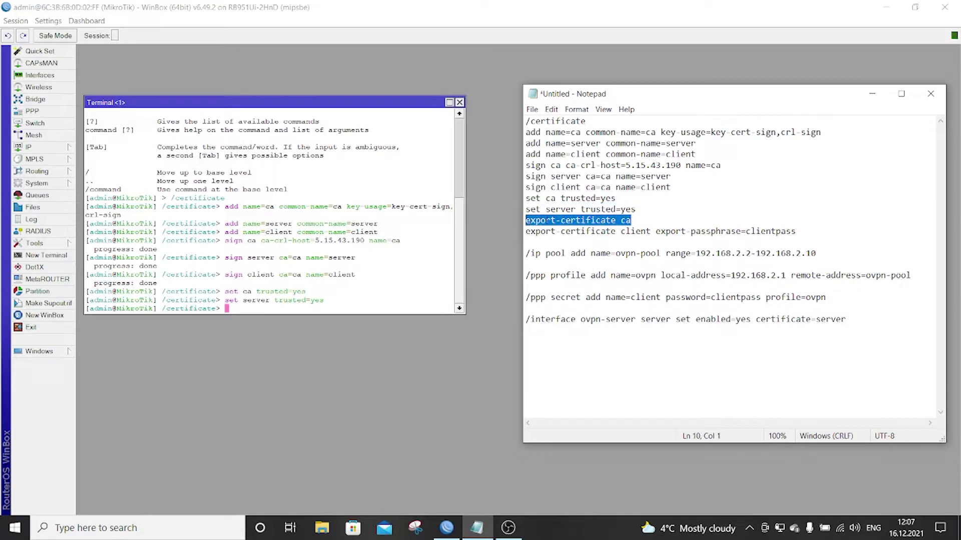
{"action": "right_click", "coordinate": [551, 223]}
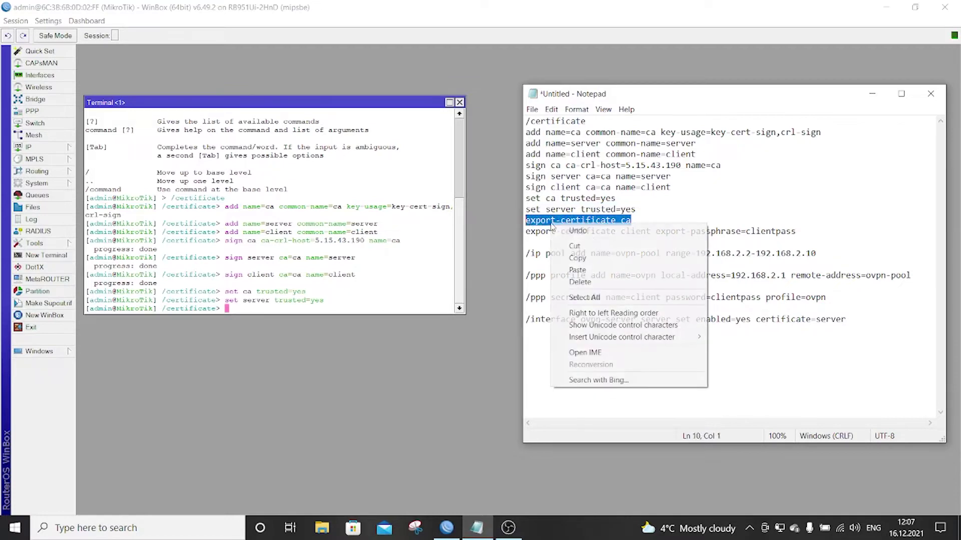
{"action": "left_click", "coordinate": [595, 256]}
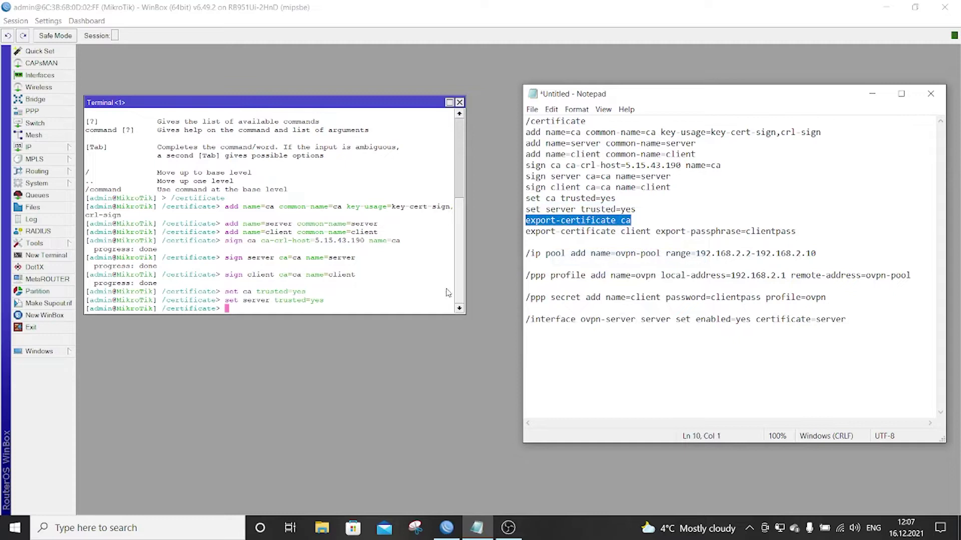
{"action": "right_click", "coordinate": [376, 305]}
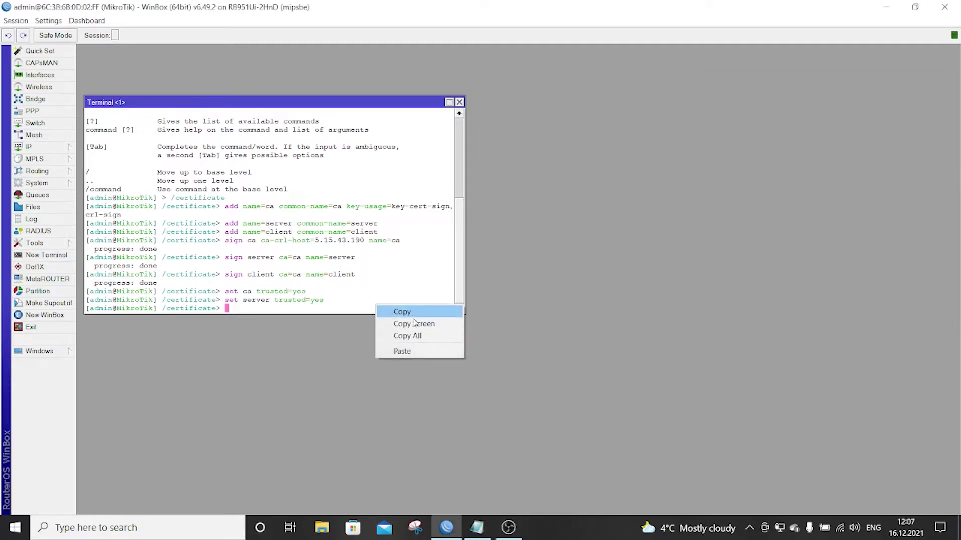
{"action": "left_click", "coordinate": [411, 352]}
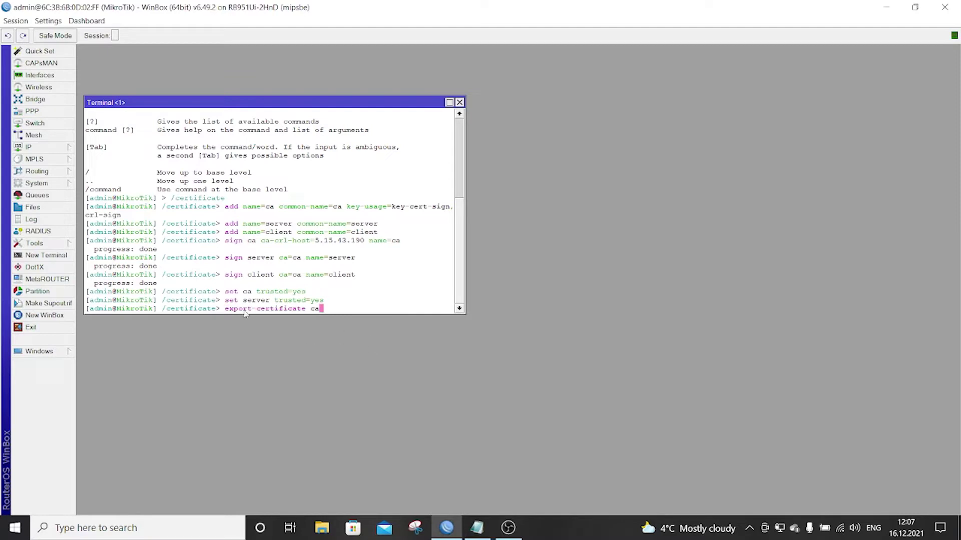
{"action": "key", "text": "Return"}
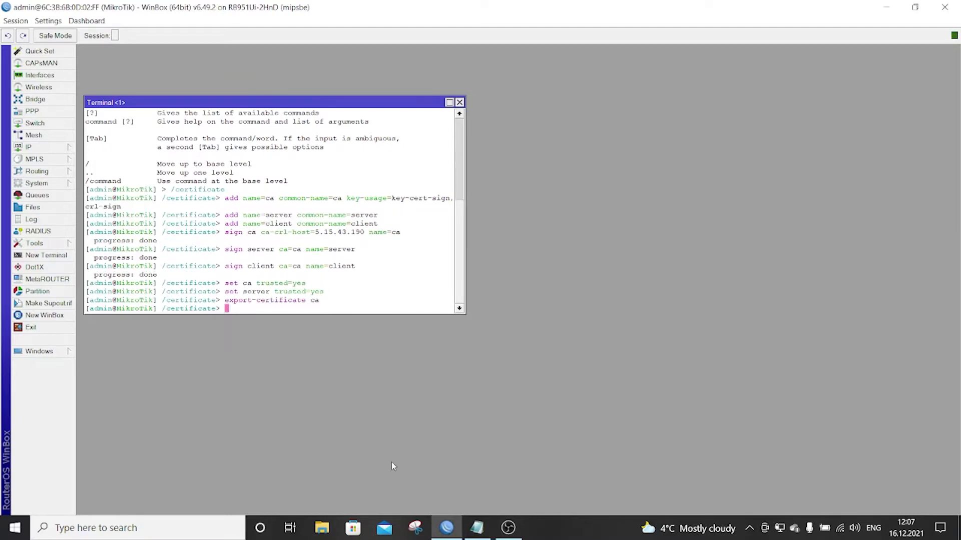
- Export the client certificate with its export passphrase via the script's command
{"action": "left_click", "coordinate": [481, 529]}
{"action": "left_click_drag", "start_coordinate": [800, 233], "coordinate": [525, 233]}
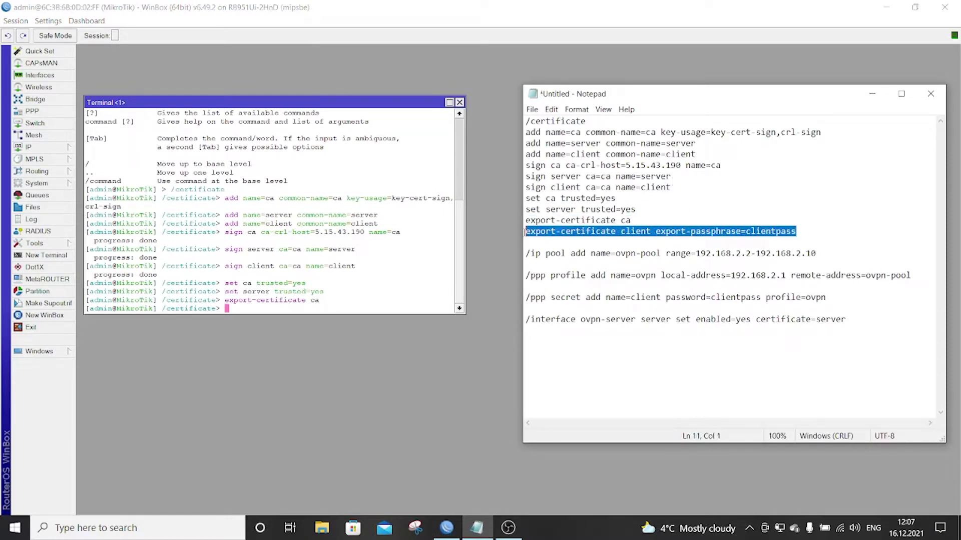
{"action": "right_click", "coordinate": [544, 234]}
{"action": "left_click", "coordinate": [568, 267]}
{"action": "right_click", "coordinate": [393, 308]}
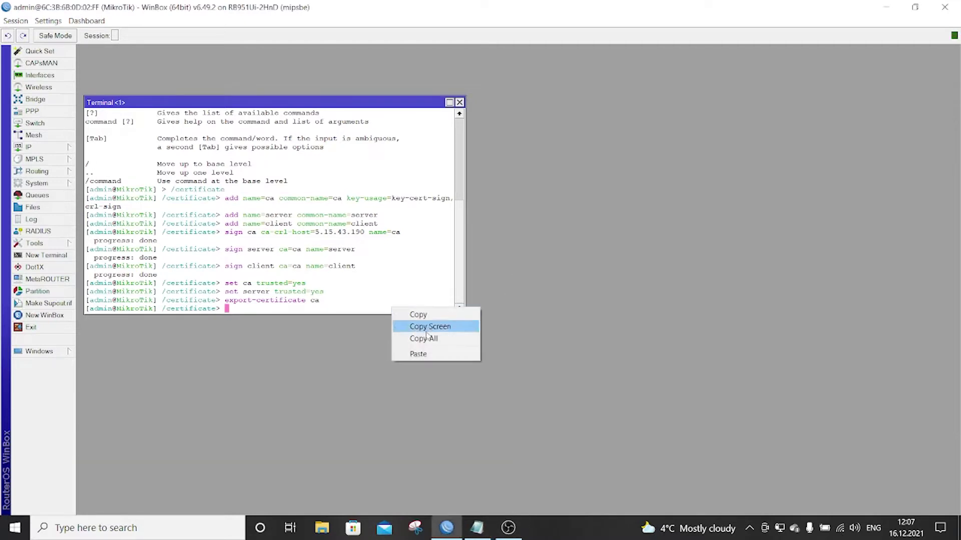
{"action": "left_click", "coordinate": [420, 354]}
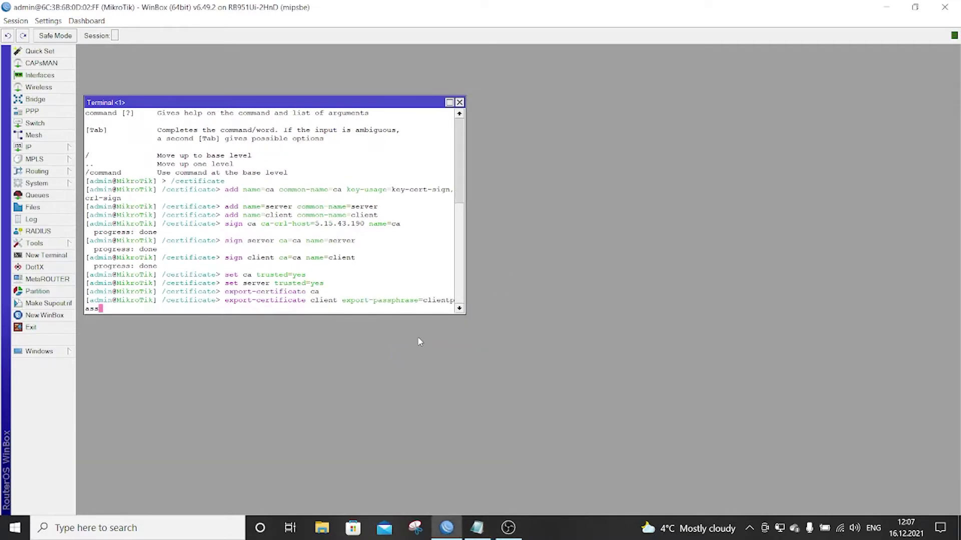
{"action": "key", "text": "Return"}
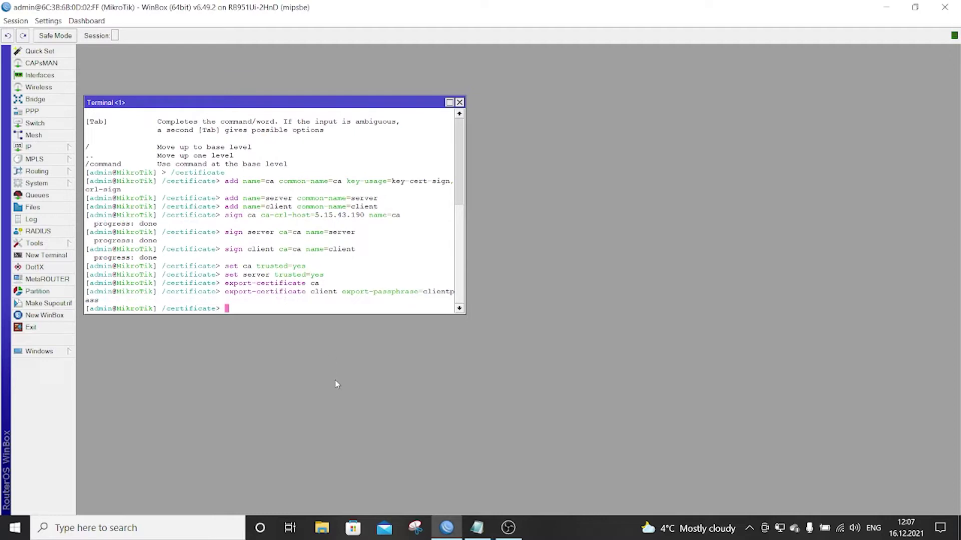
{"action": "left_click", "coordinate": [477, 528]}
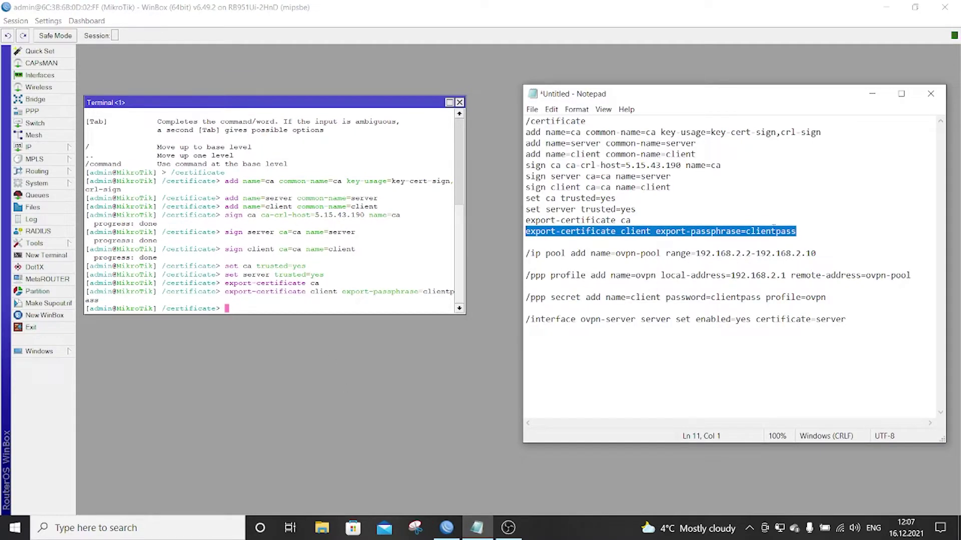
{"action": "left_click", "coordinate": [806, 230]}
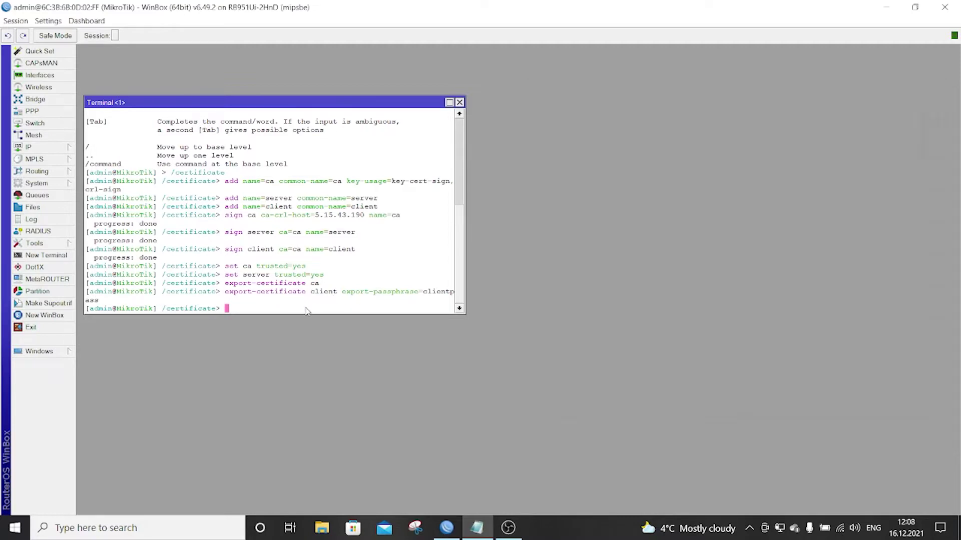
- Enter the /ip pool menu in the terminal
{"action": "left_click", "coordinate": [308, 310]}
{"action": "type", "text": "ip"}
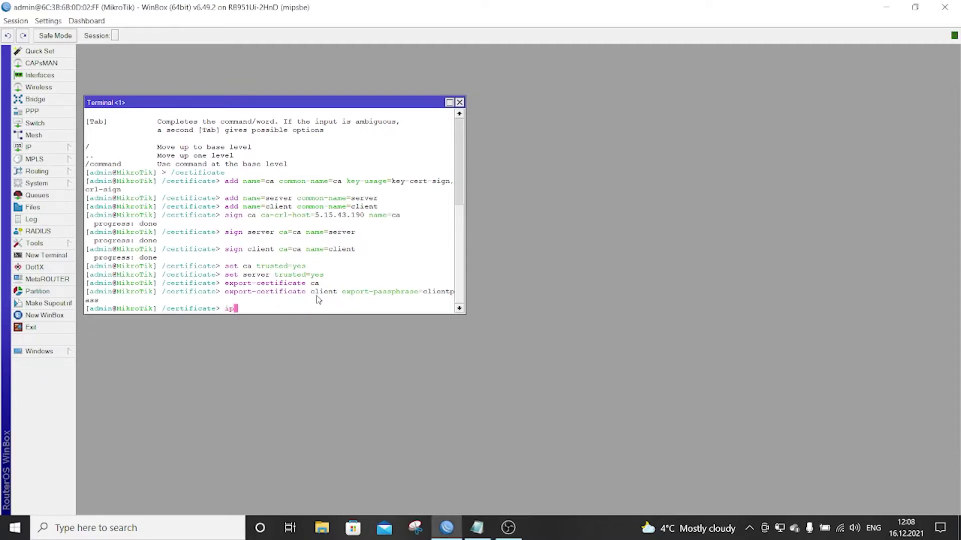
{"action": "key", "text": "BackSpace"}
{"action": "key", "text": "BackSpace"}
{"action": "type", "text": "/ip pool"}
{"action": "key", "text": "Return"}
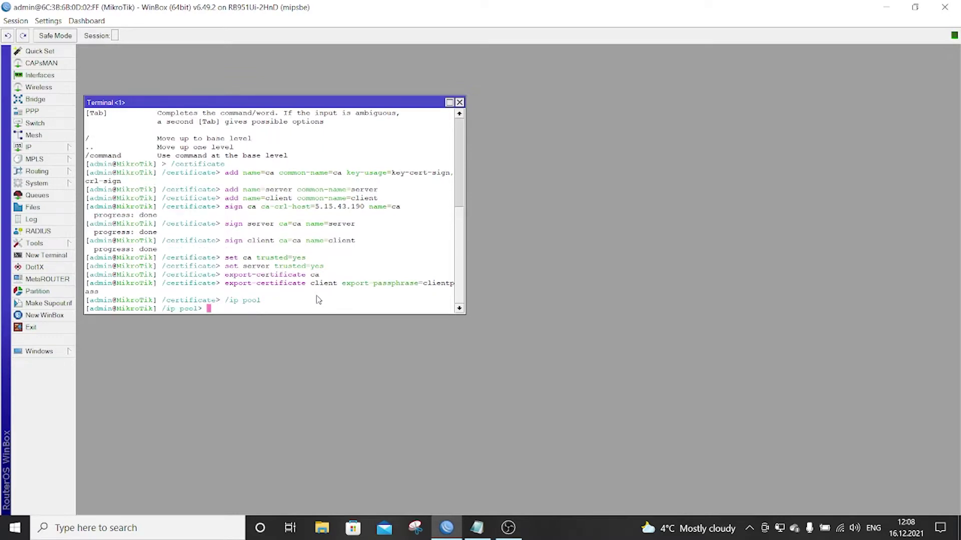
- Add the IP pool ovpn-pool covering 192.168.2.2-192.168.2.10
{"action": "left_click", "coordinate": [477, 528]}
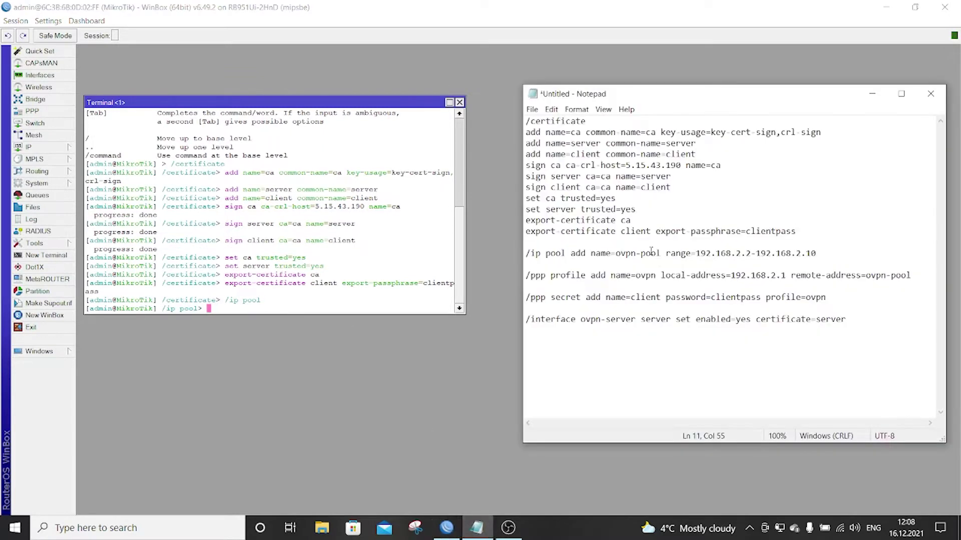
{"action": "left_click_drag", "start_coordinate": [571, 253], "coordinate": [817, 254]}
{"action": "right_click", "coordinate": [817, 254]}
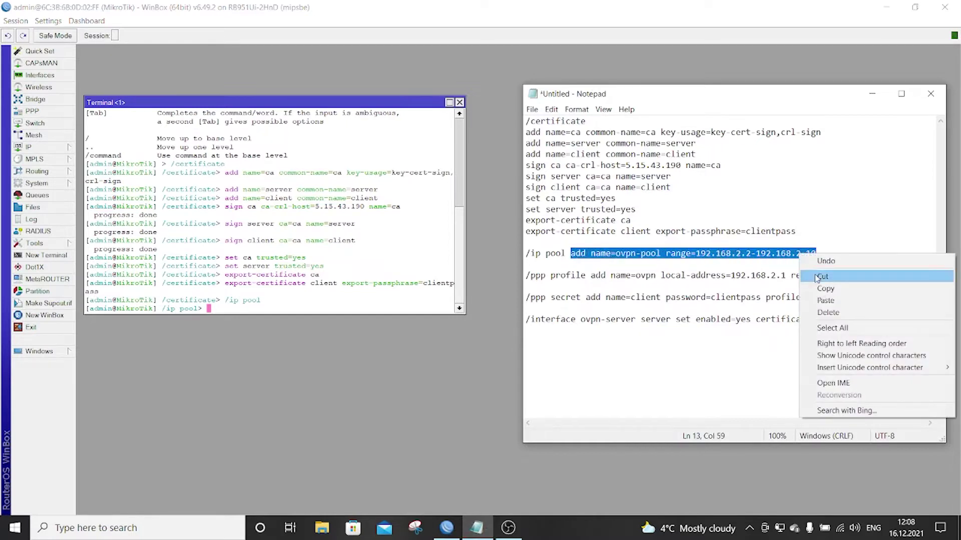
{"action": "left_click", "coordinate": [823, 289]}
{"action": "right_click", "coordinate": [403, 309]}
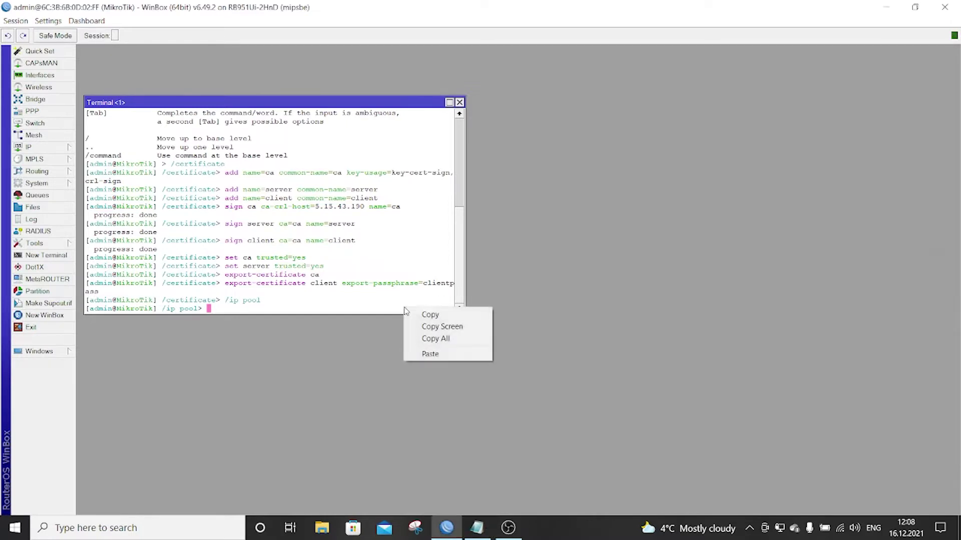
{"action": "left_click", "coordinate": [445, 354]}
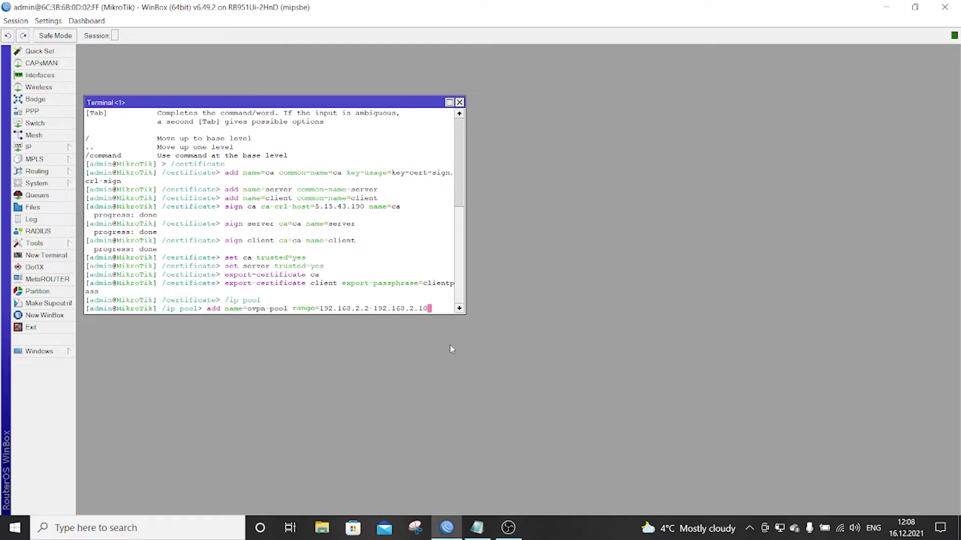
{"action": "key", "text": "Return"}
{"action": "left_click", "coordinate": [477, 527]}
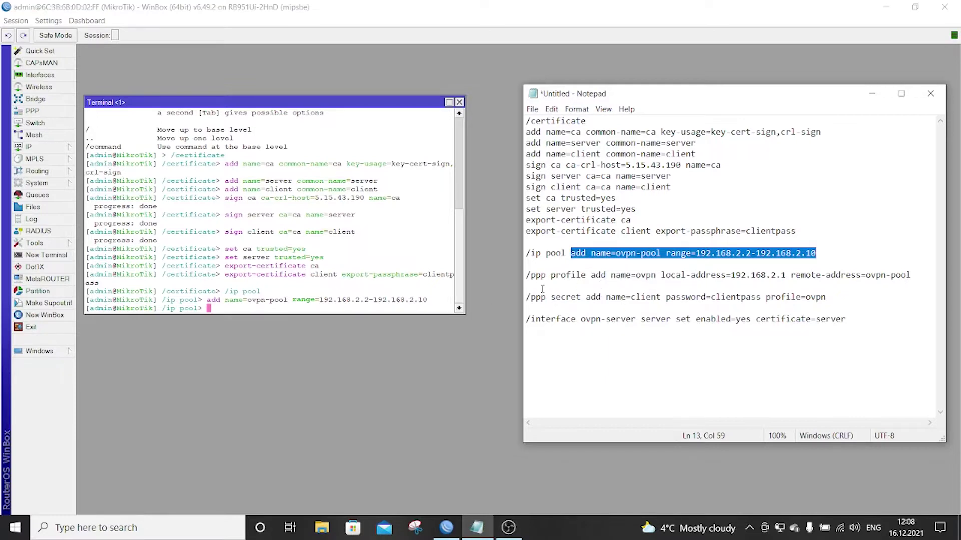
- Add PPP profile ovpn with local address 192.168.2.1 and remote pool ovpn-pool
{"action": "left_click_drag", "start_coordinate": [527, 277], "coordinate": [911, 279]}
{"action": "right_click", "coordinate": [905, 277]}
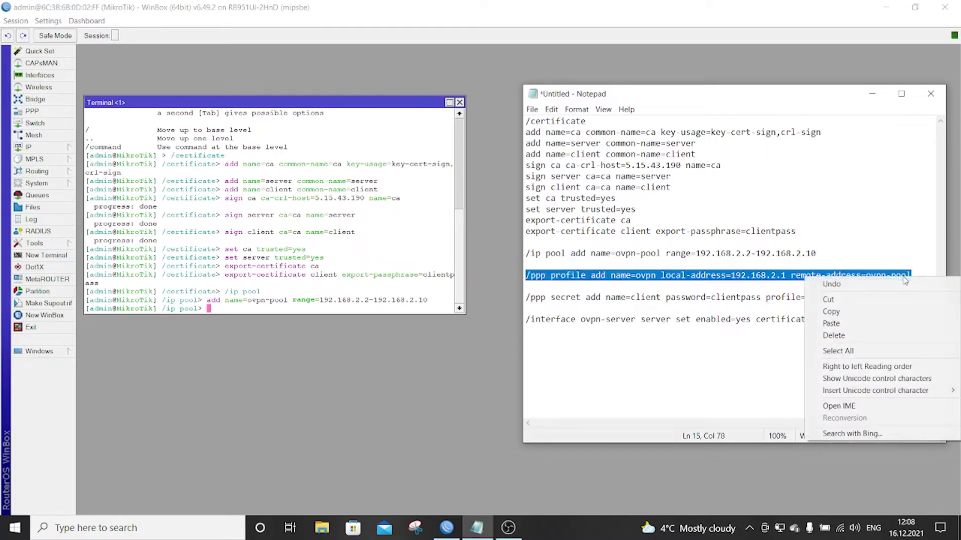
{"action": "left_click", "coordinate": [898, 311]}
{"action": "right_click", "coordinate": [414, 310]}
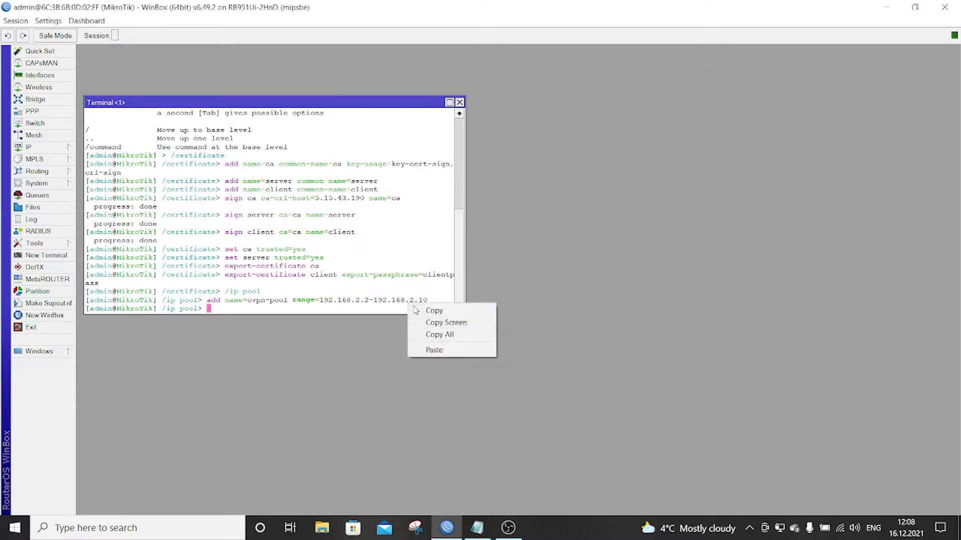
{"action": "left_click", "coordinate": [431, 349]}
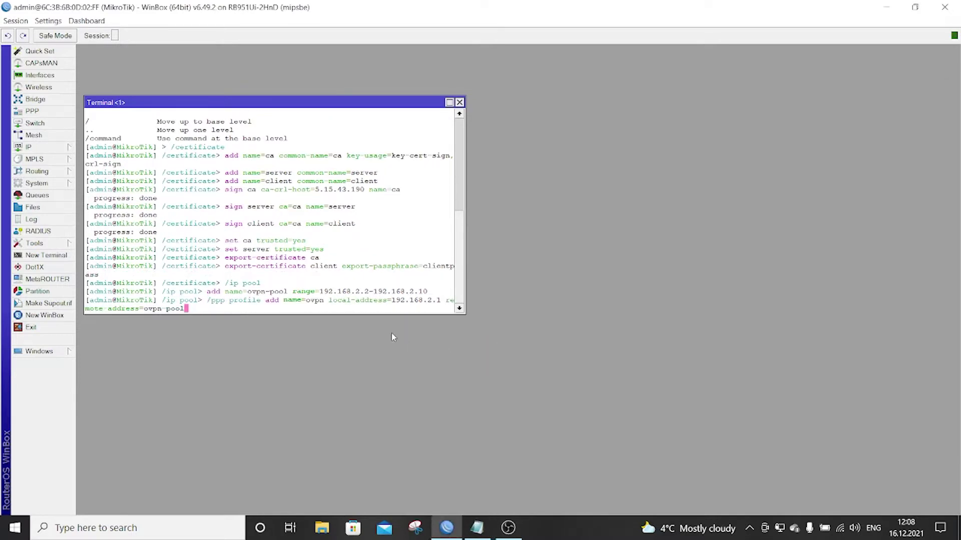
{"action": "key", "text": "Return"}
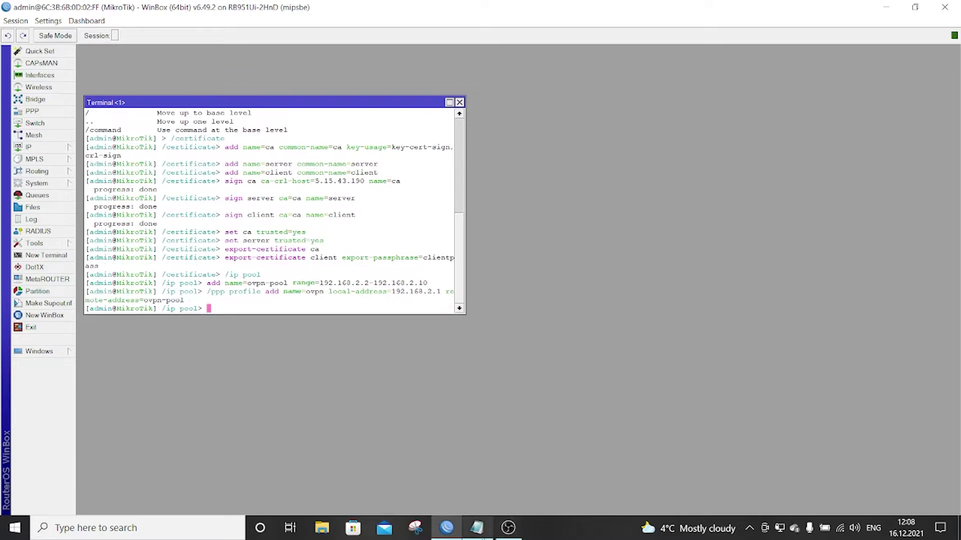
- Add the client PPP secret that uses the ovpn profile
{"action": "mouse_move", "coordinate": [477, 527]}
{"action": "left_click", "coordinate": [477, 468]}
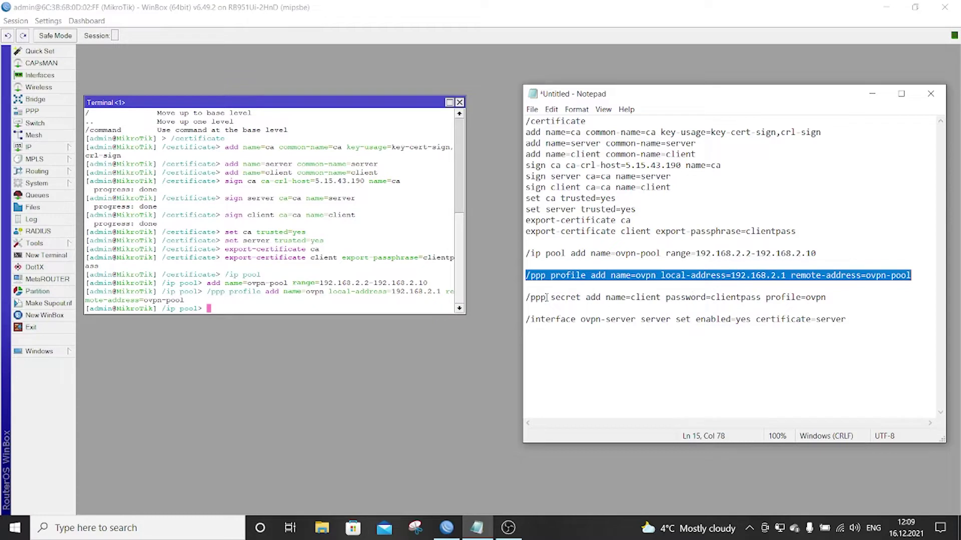
{"action": "left_click_drag", "start_coordinate": [526, 297], "coordinate": [827, 299]}
{"action": "right_click", "coordinate": [826, 298]}
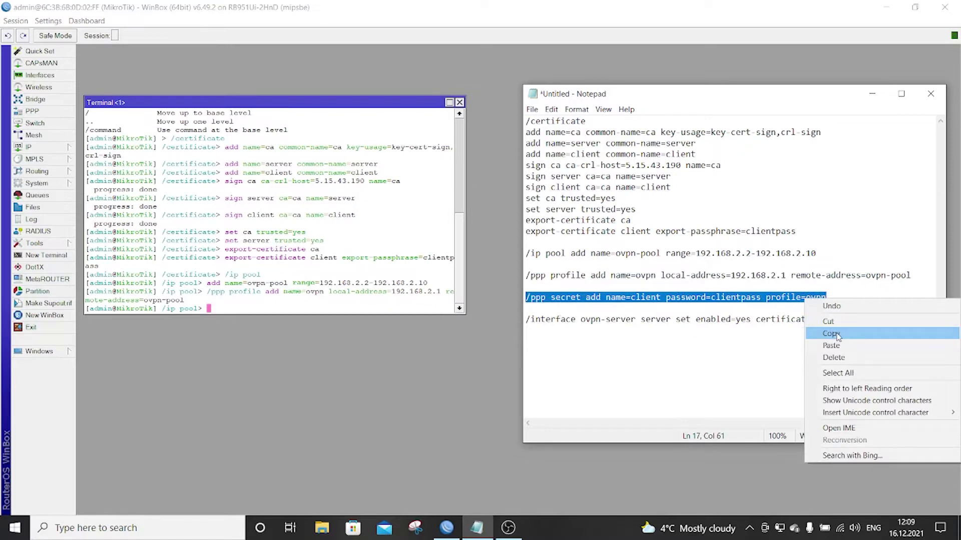
{"action": "left_click", "coordinate": [832, 333]}
{"action": "right_click", "coordinate": [318, 311]}
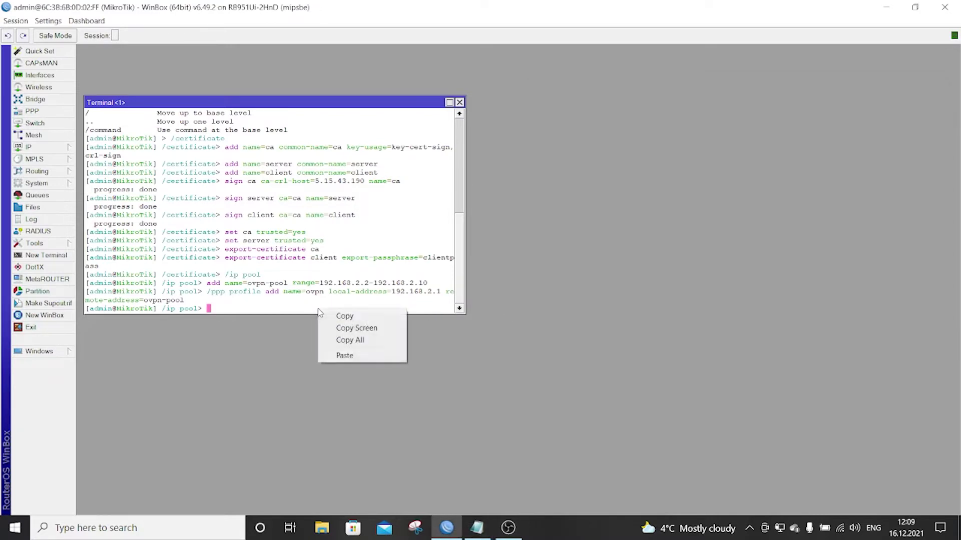
{"action": "left_click", "coordinate": [373, 356]}
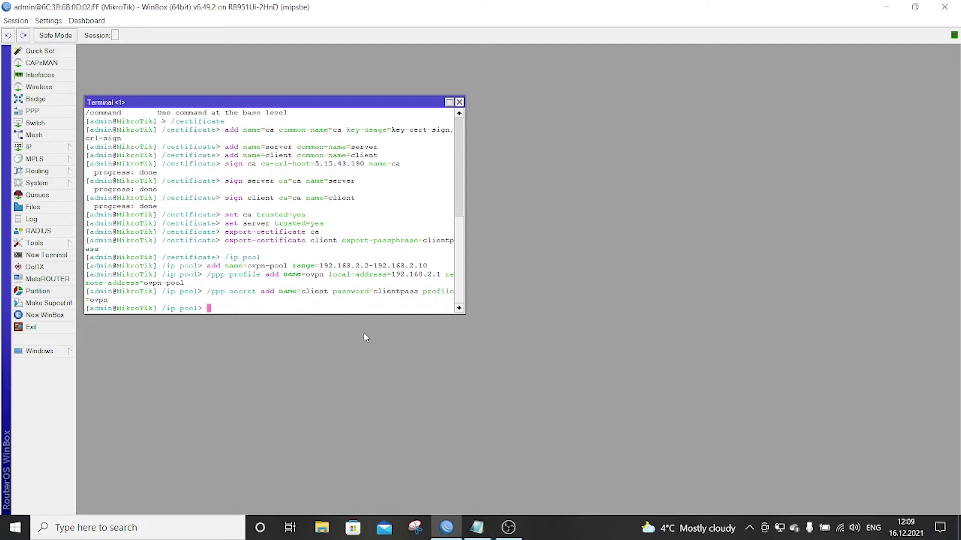
{"action": "left_click", "coordinate": [477, 528]}
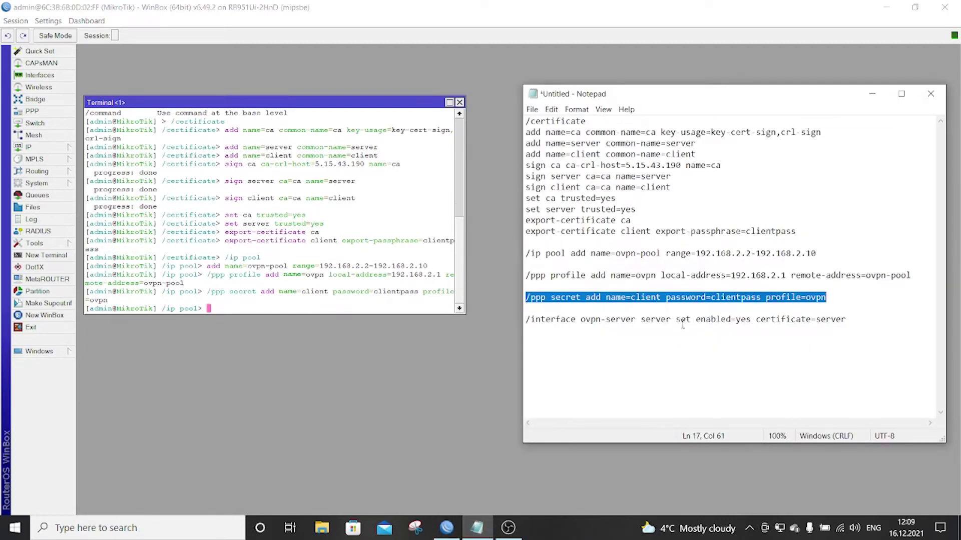
- Run '/interface ovpn-server server set enabled=yes certificate=server' in the terminal
{"action": "left_click_drag", "start_coordinate": [845, 320], "coordinate": [527, 320]}
{"action": "right_click", "coordinate": [542, 321]}
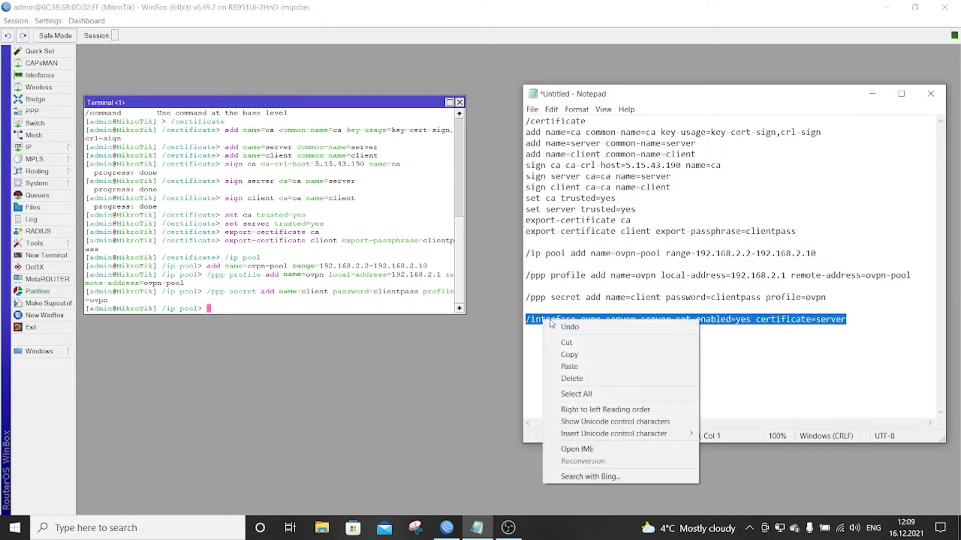
{"action": "left_click", "coordinate": [584, 355]}
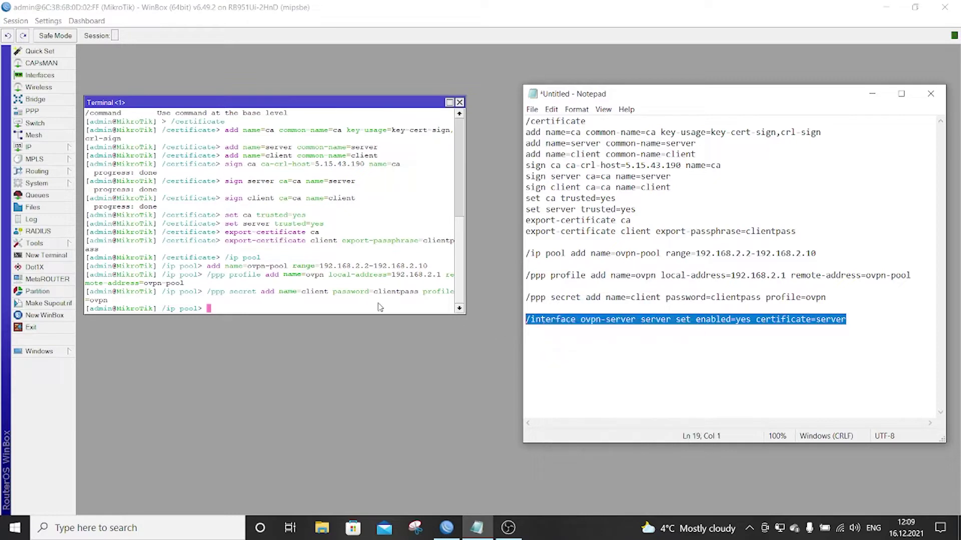
{"action": "right_click", "coordinate": [371, 309]}
{"action": "left_click", "coordinate": [423, 355]}
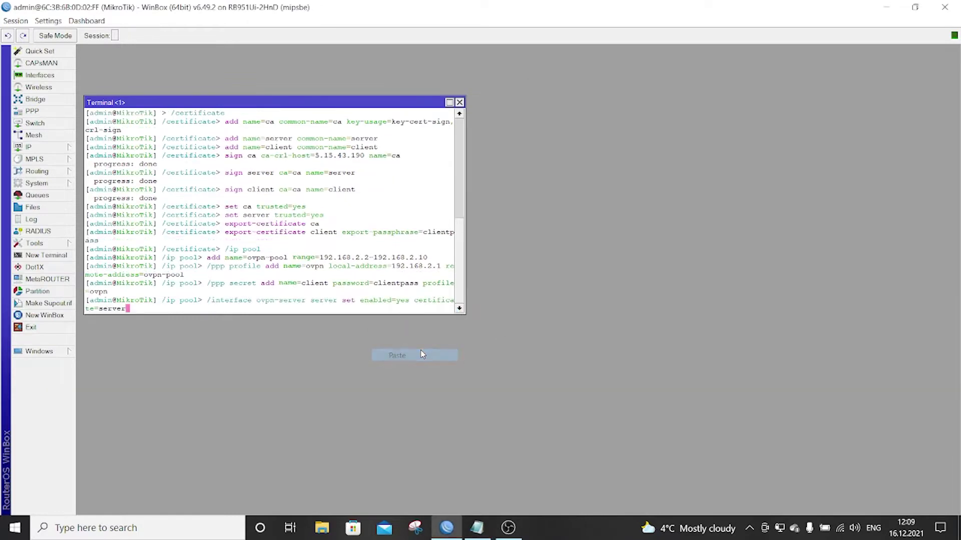
{"action": "key", "text": "Return"}
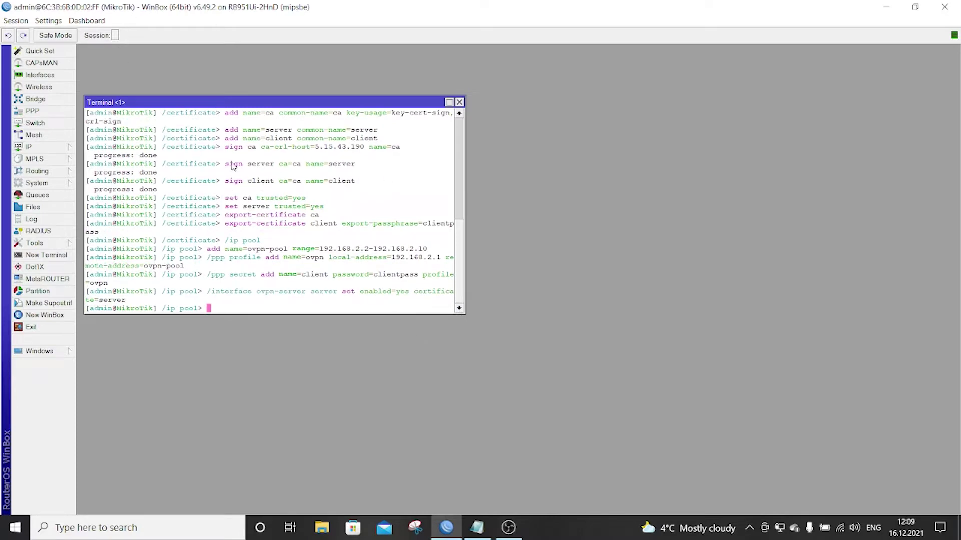
- Review the OVPN Server settings in PPP: enabled, port 443, certificate server, aes 256
{"action": "left_click", "coordinate": [46, 111]}
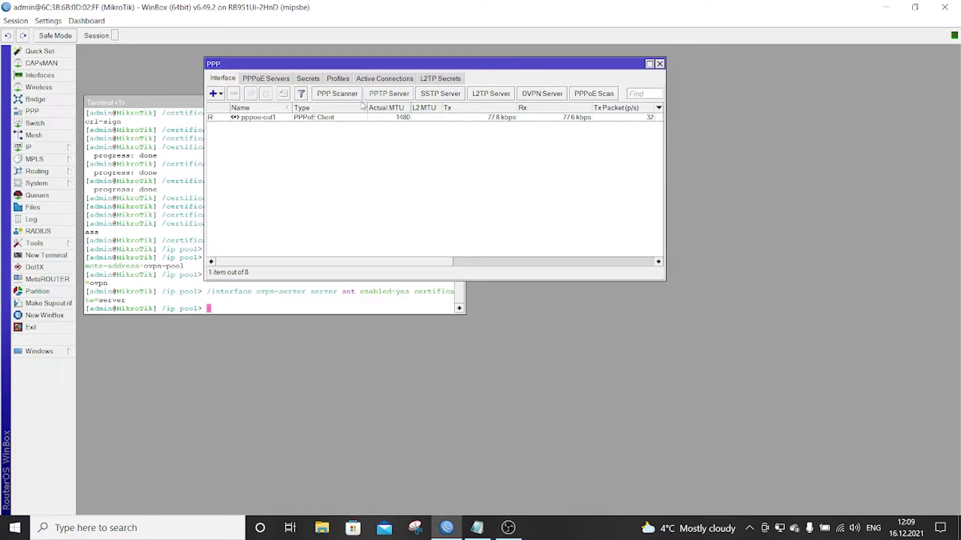
{"action": "left_click", "coordinate": [543, 94]}
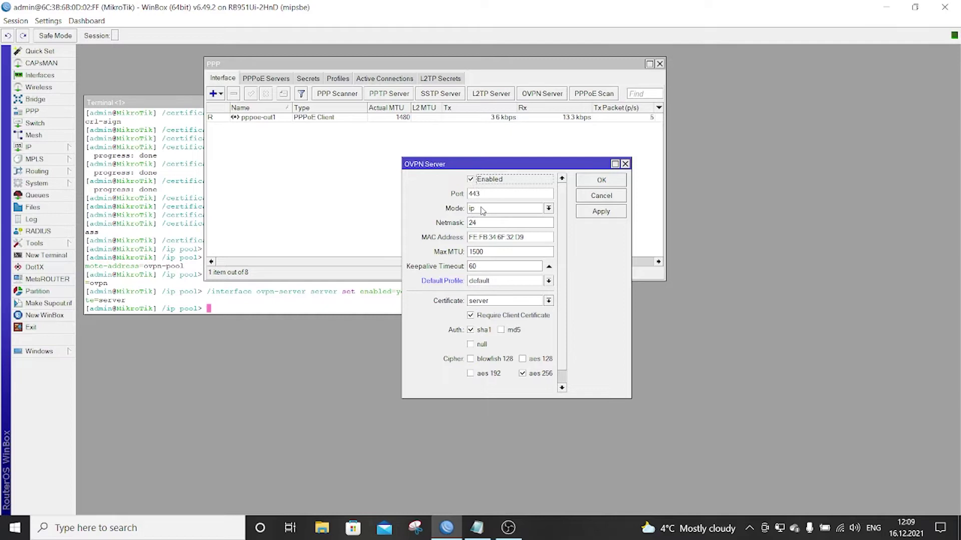
{"action": "left_click", "coordinate": [481, 209]}
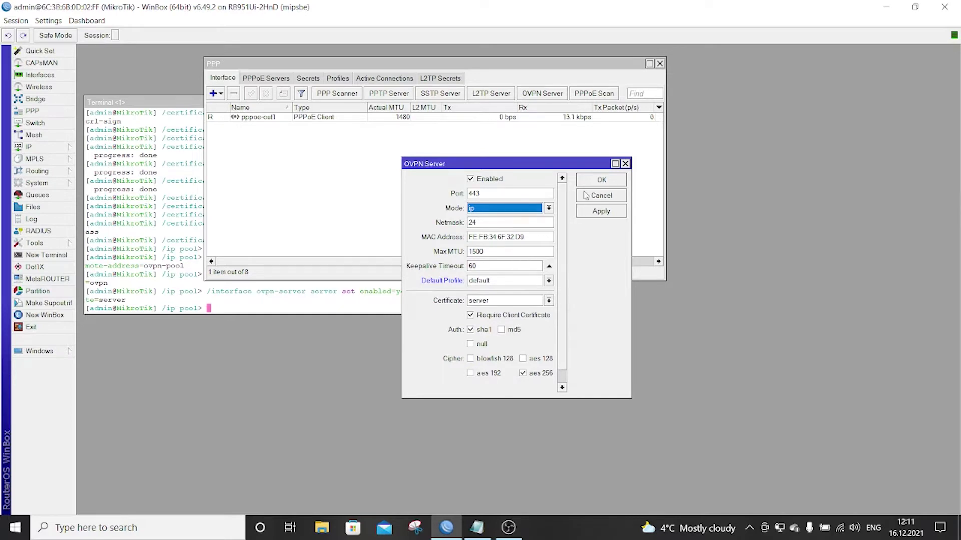
{"action": "left_click", "coordinate": [598, 181]}
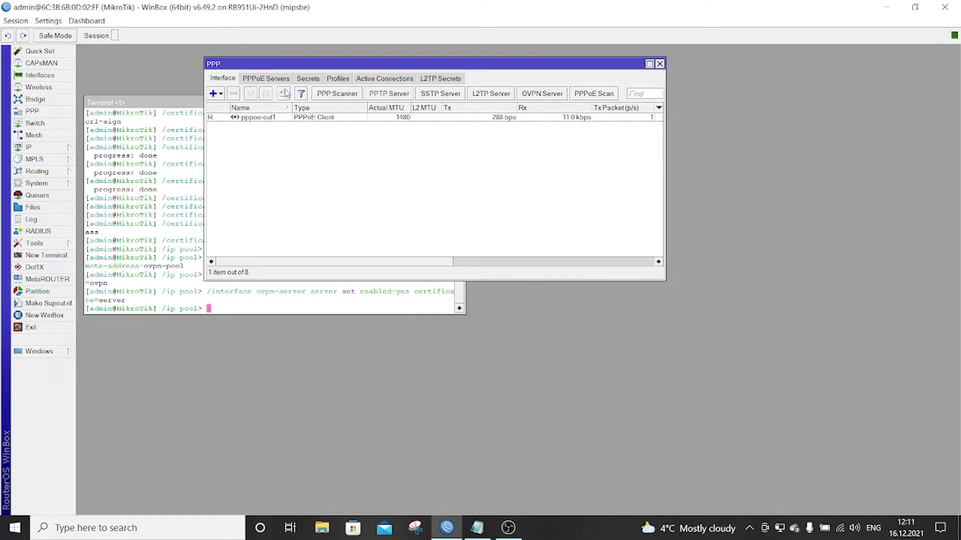
- Change the client PPP secret's Service from any to ovpn
{"action": "left_click", "coordinate": [304, 79]}
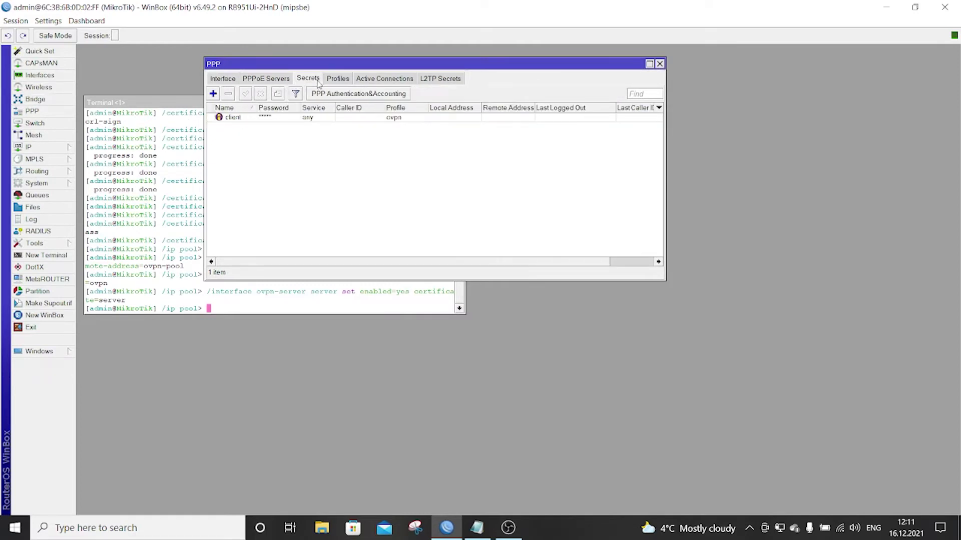
{"action": "double_click", "coordinate": [232, 117]}
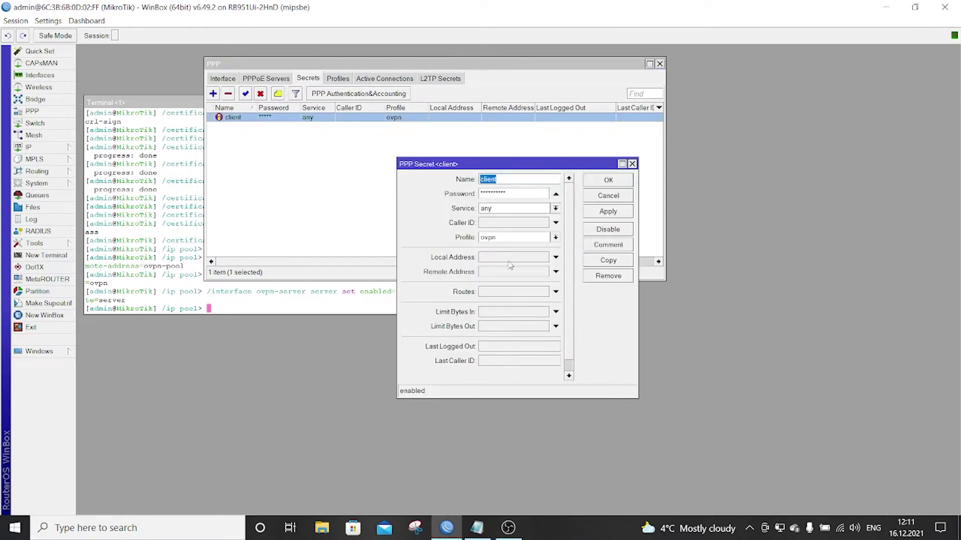
{"action": "left_click", "coordinate": [556, 209]}
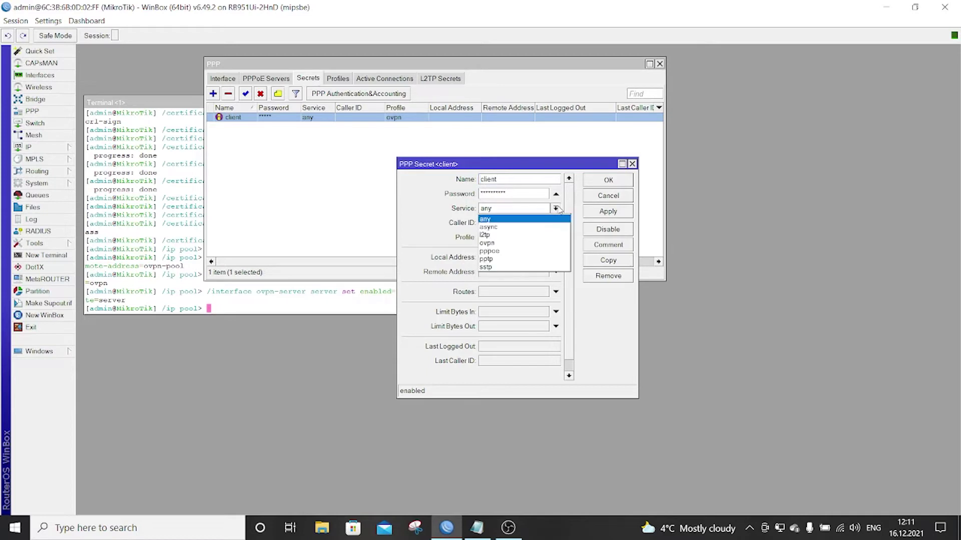
{"action": "left_click", "coordinate": [546, 243]}
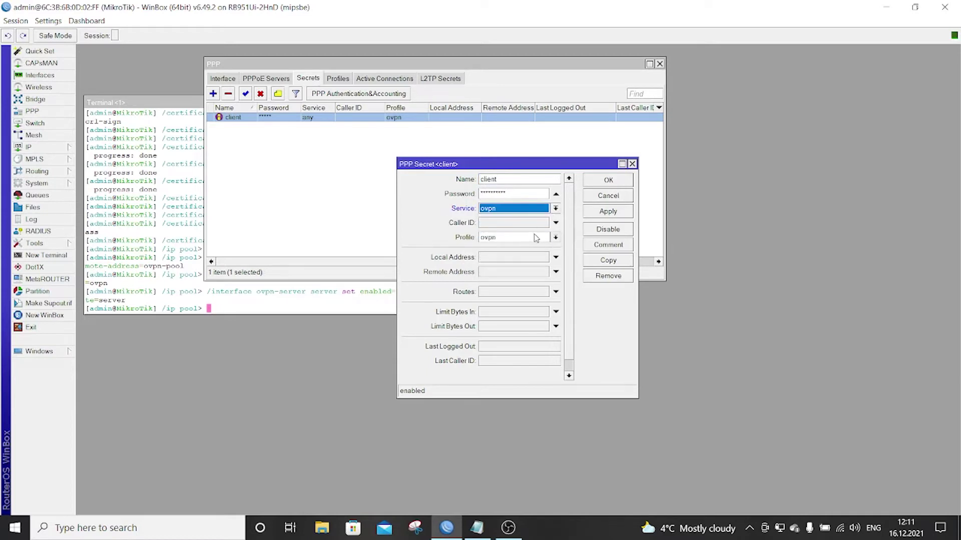
{"action": "left_click", "coordinate": [608, 182]}
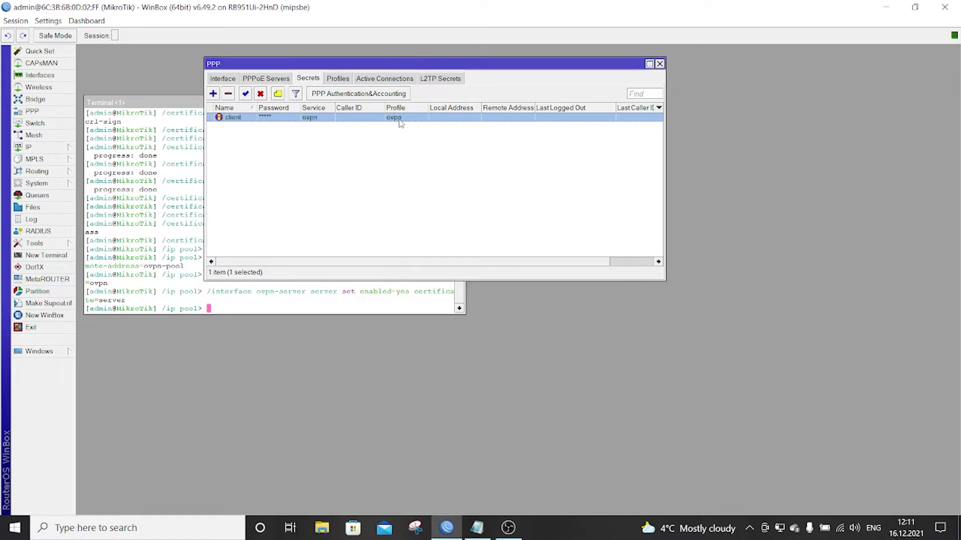
{"action": "left_click", "coordinate": [347, 80]}
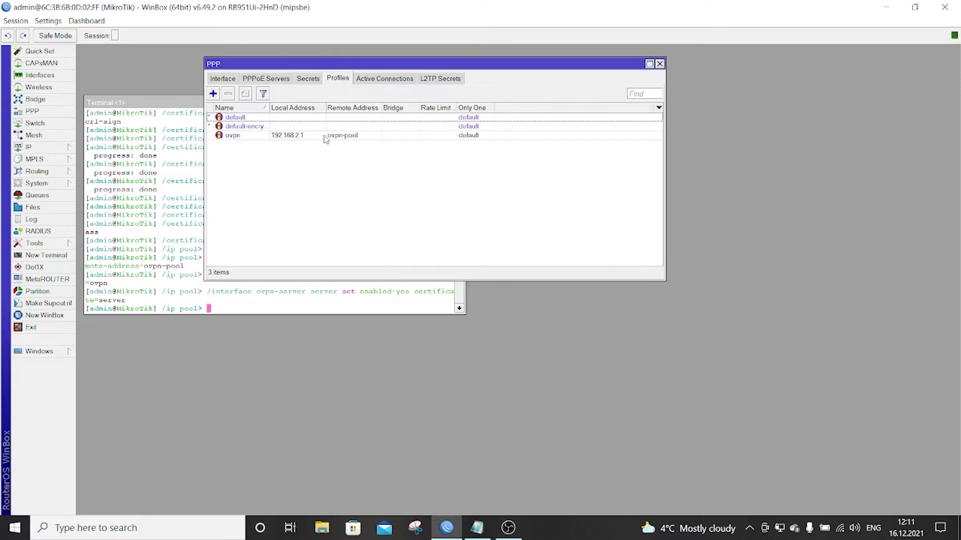
{"action": "double_click", "coordinate": [304, 138]}
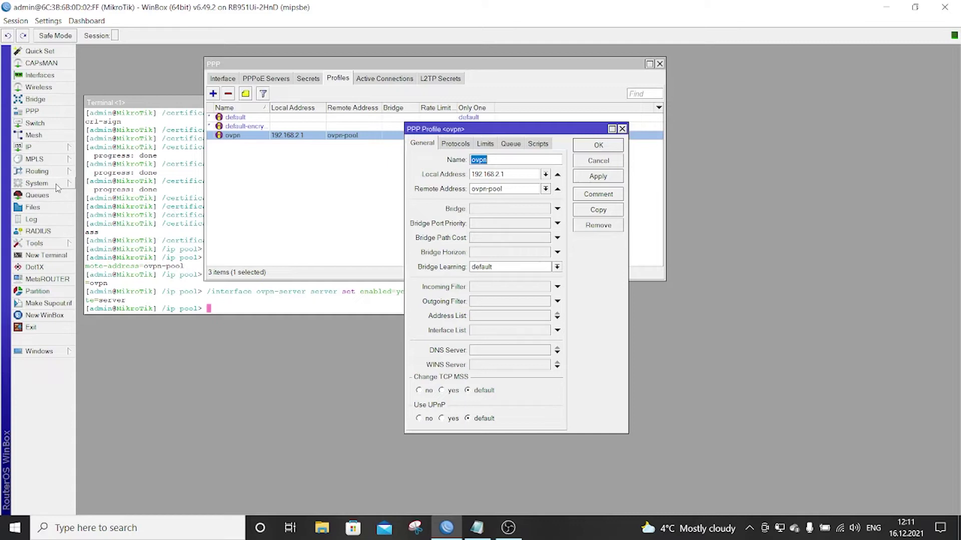
{"action": "left_click", "coordinate": [30, 147]}
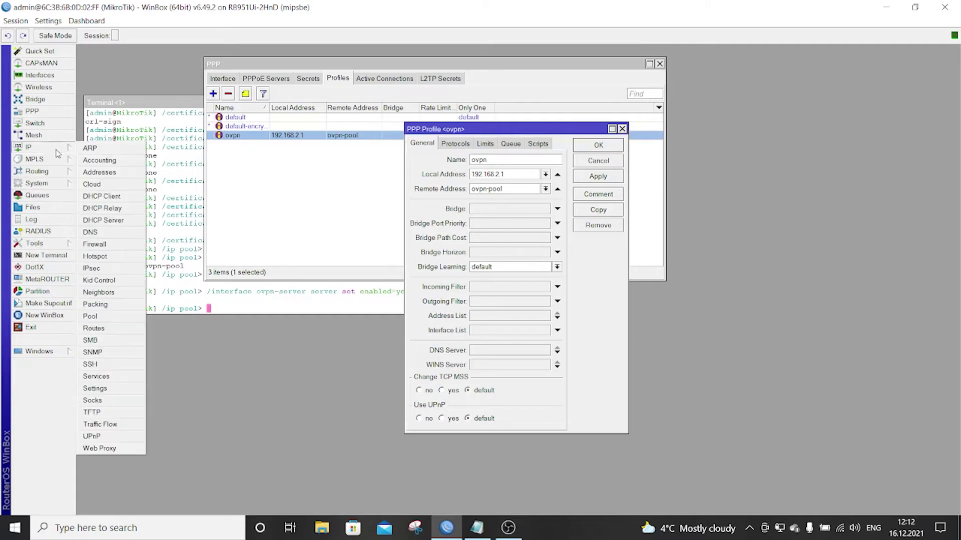
{"action": "left_click", "coordinate": [91, 317]}
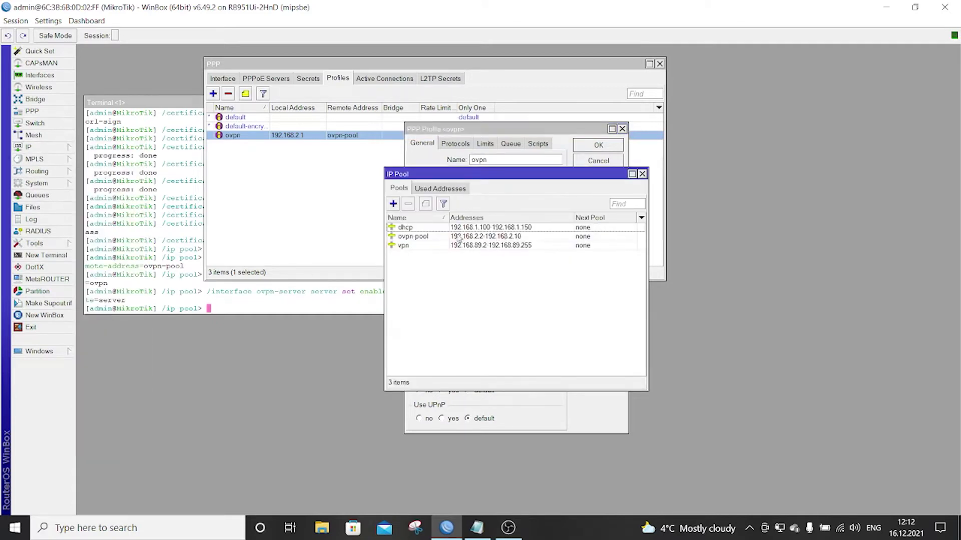
{"action": "double_click", "coordinate": [485, 239]}
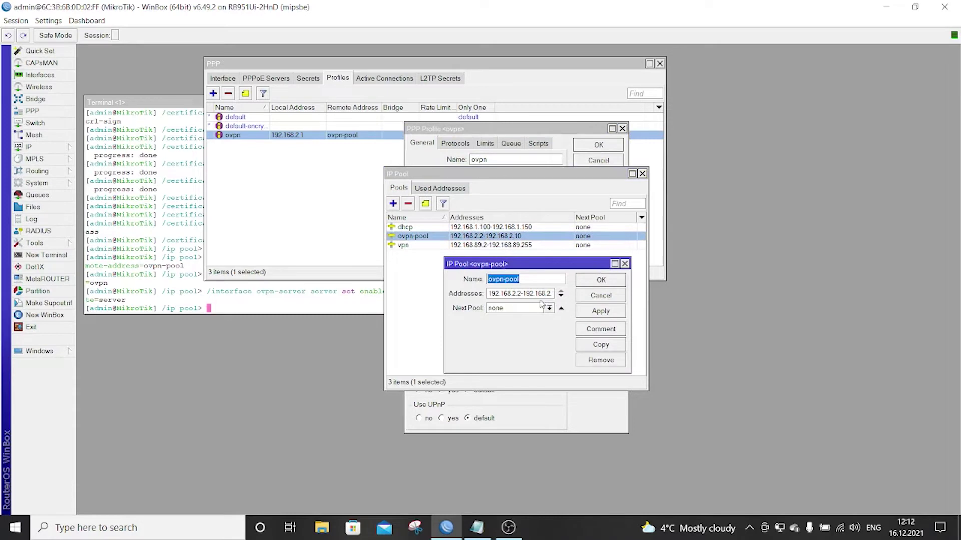
{"action": "left_click", "coordinate": [597, 297]}
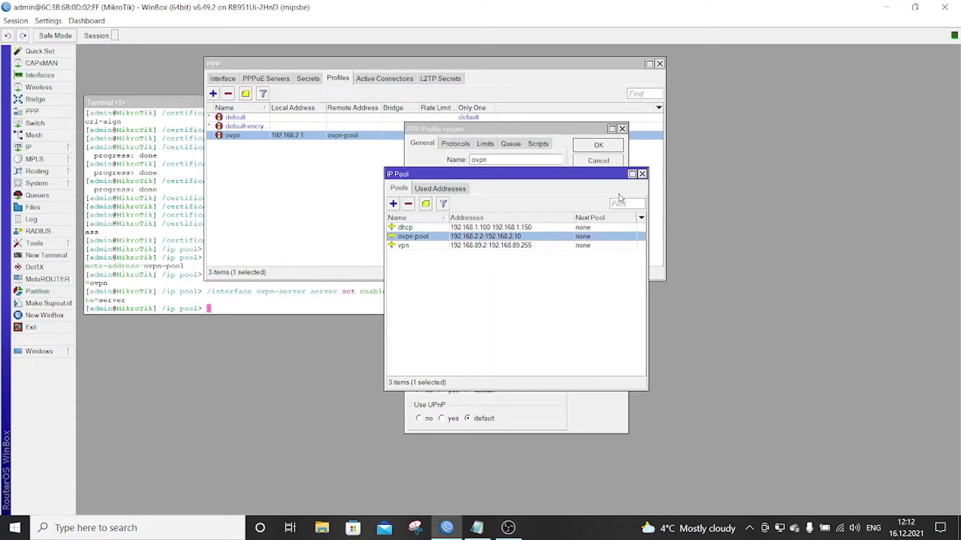
{"action": "left_click", "coordinate": [641, 174]}
{"action": "left_click", "coordinate": [610, 162]}
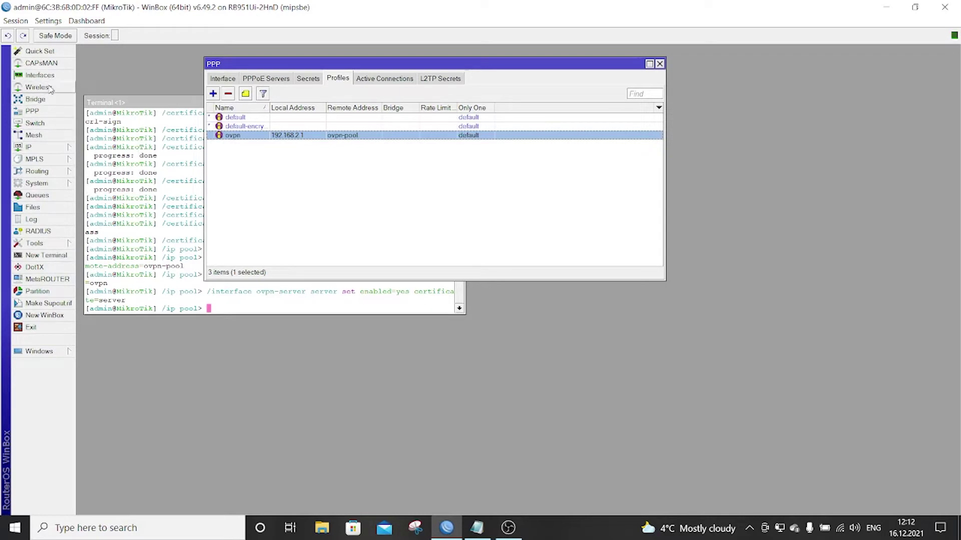
- Open the existing srcnat masquerade rule from the IP > Firewall NAT list
{"action": "left_click", "coordinate": [52, 148]}
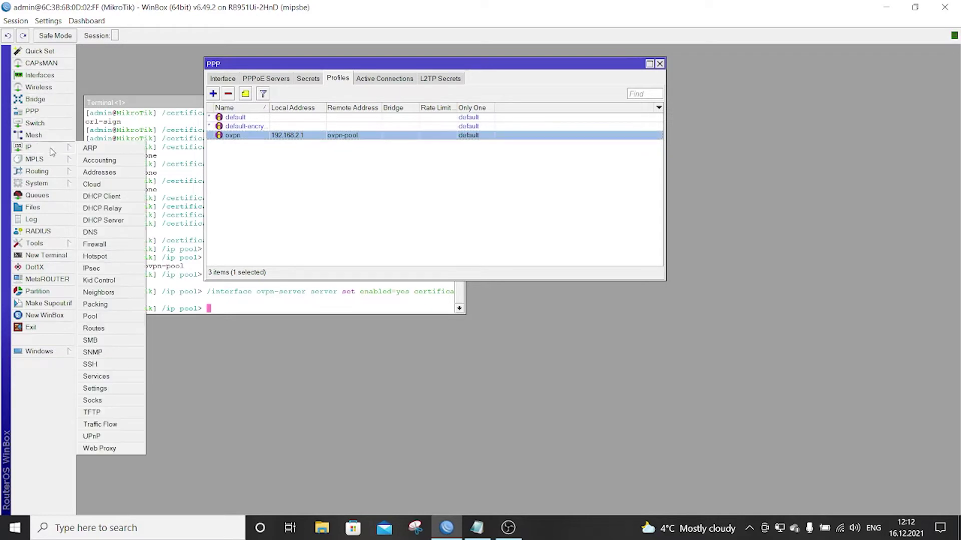
{"action": "left_click", "coordinate": [111, 247]}
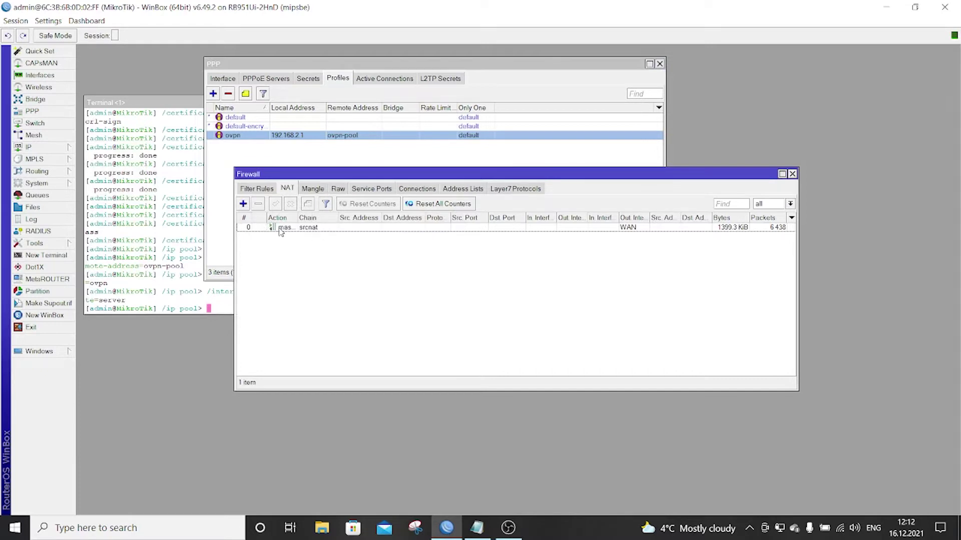
{"action": "left_click", "coordinate": [280, 228]}
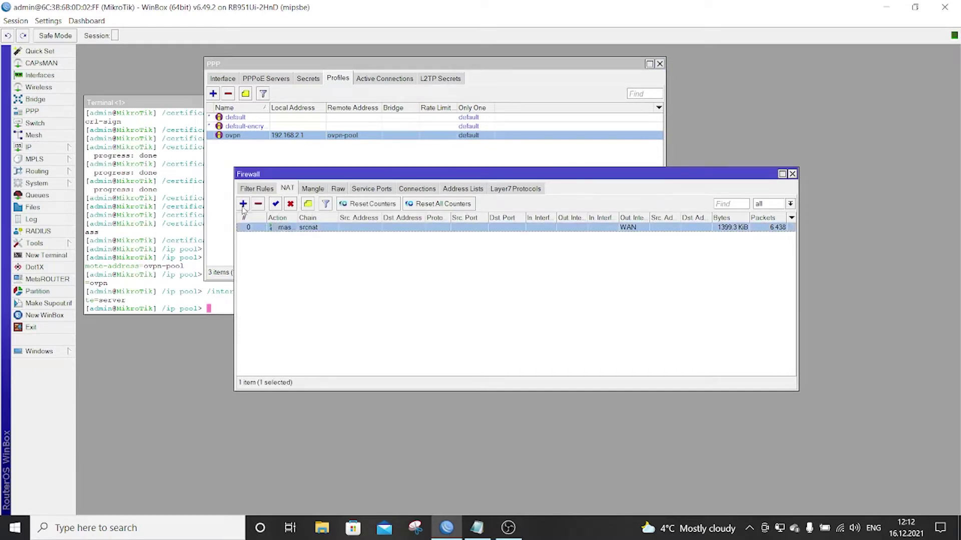
{"action": "double_click", "coordinate": [315, 229]}
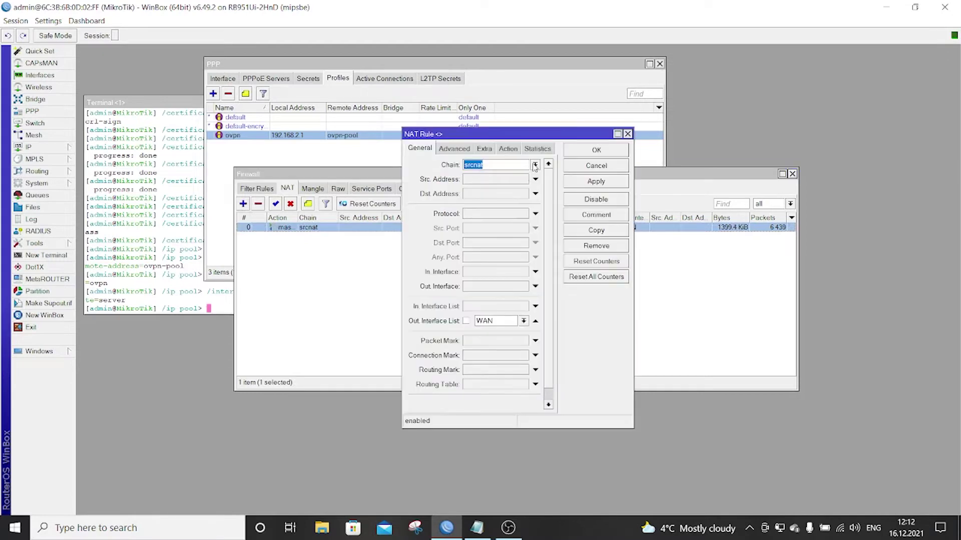
- Copy it as a new rule with no WAN out-interface list and source address 192.168.2.1
{"action": "left_click", "coordinate": [604, 230]}
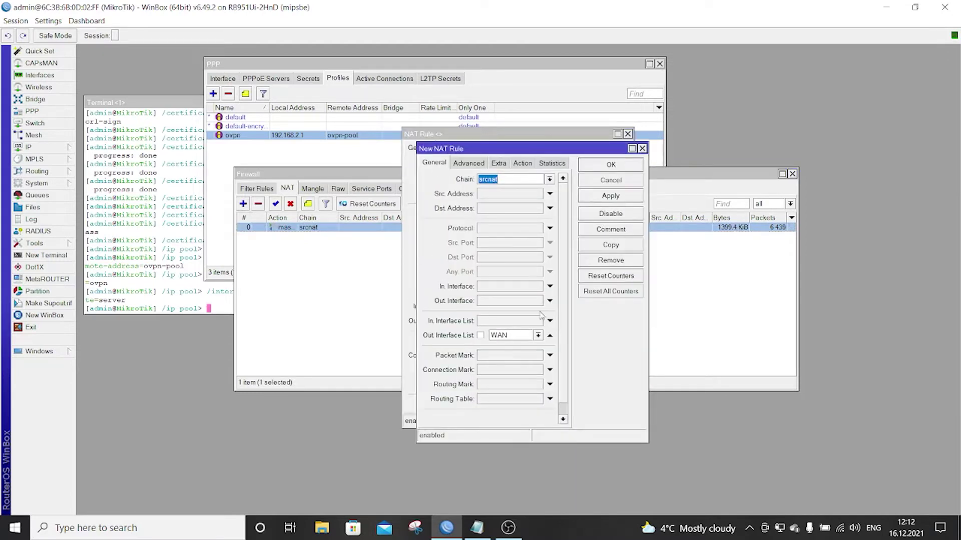
{"action": "left_click", "coordinate": [550, 335]}
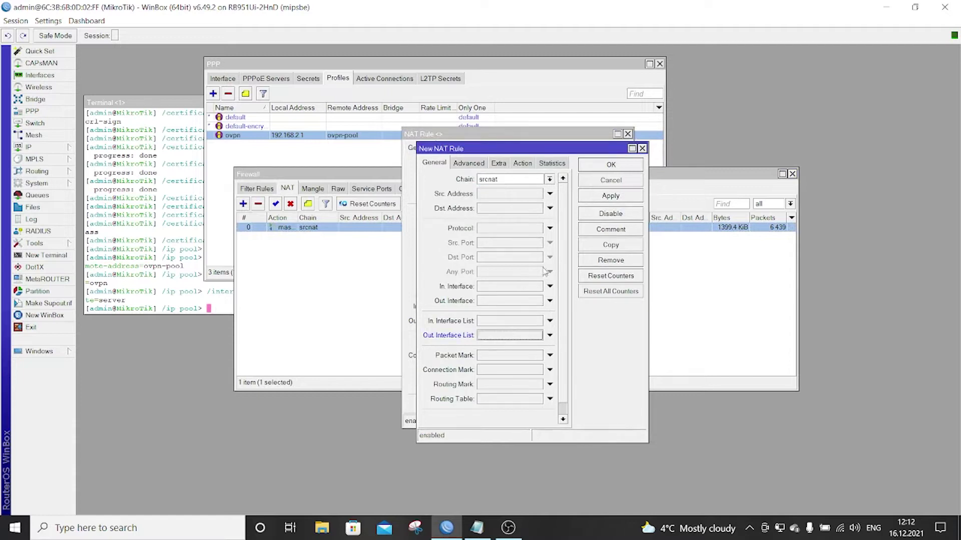
{"action": "left_click", "coordinate": [549, 194]}
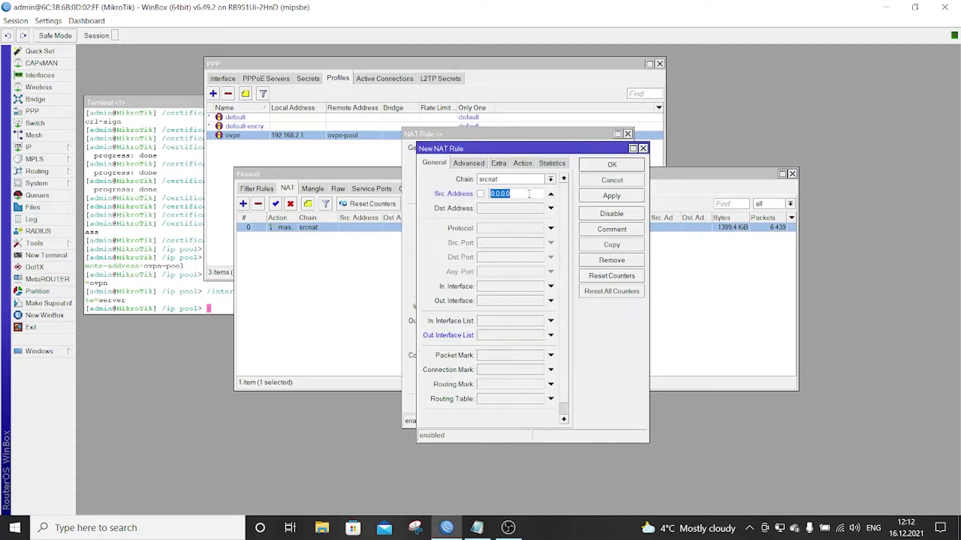
{"action": "type", "text": "192.168.2.1"}
{"action": "left_click", "coordinate": [615, 167]}
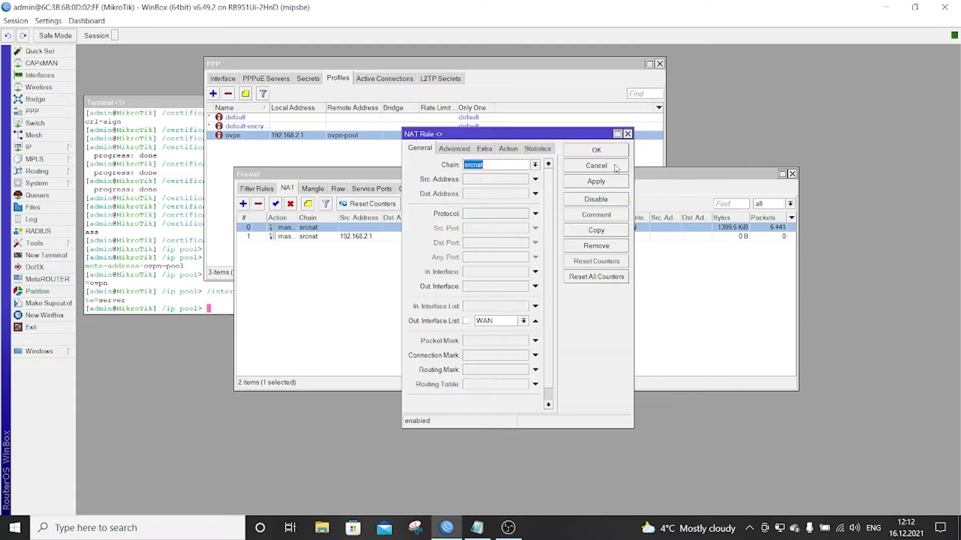
{"action": "left_click", "coordinate": [597, 151]}
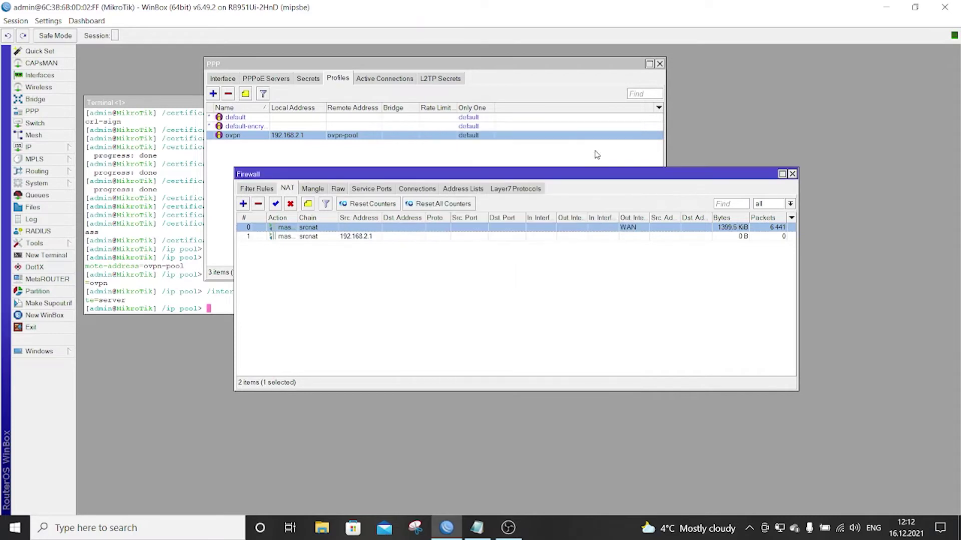
{"action": "left_click", "coordinate": [476, 268]}
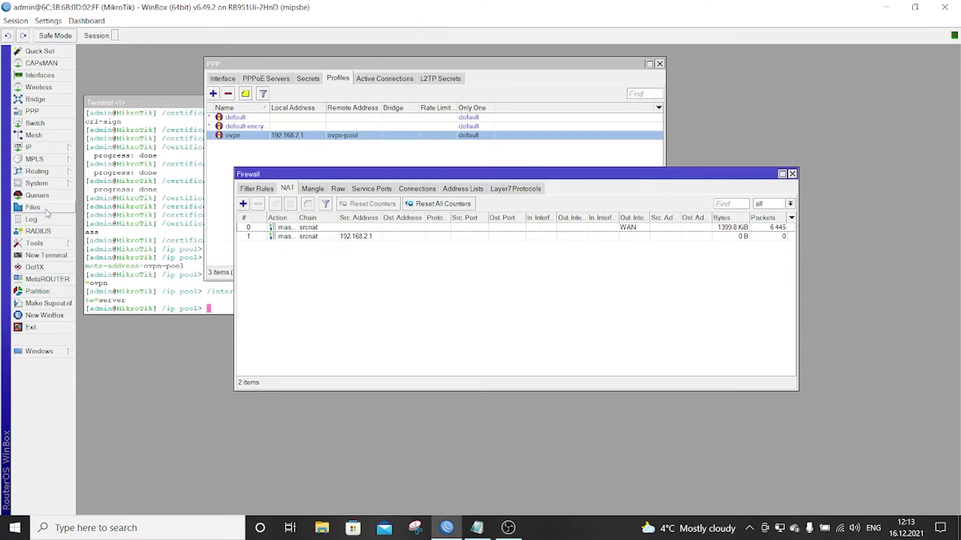
- Select the three cert_export certificate and key files in the router's File List
{"action": "left_click", "coordinate": [47, 210]}
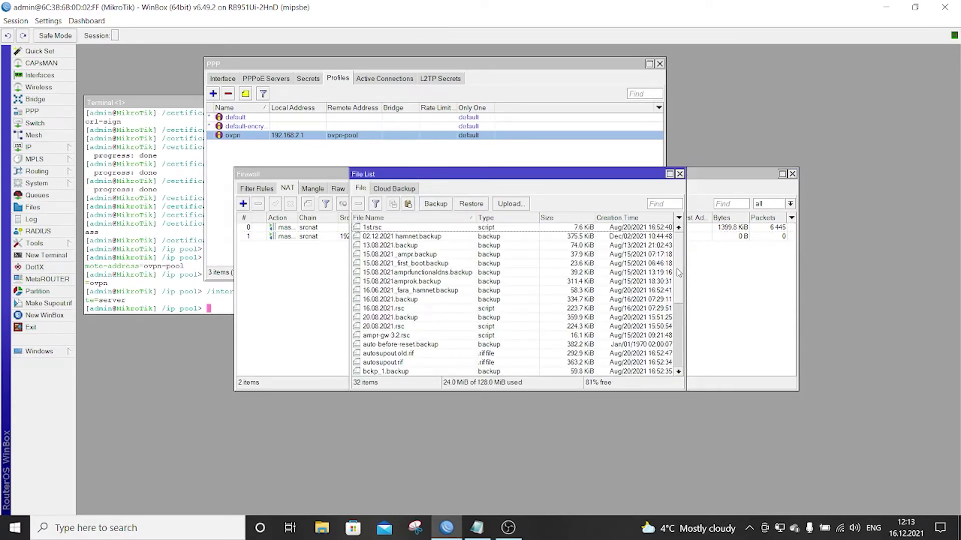
{"action": "scroll", "coordinate": [679, 273], "scroll_direction": "down", "scroll_amount": 5}
{"action": "scroll", "coordinate": [680, 265], "scroll_direction": "up", "scroll_amount": 5}
{"action": "scroll", "coordinate": [503, 318], "scroll_direction": "down", "scroll_amount": 4}
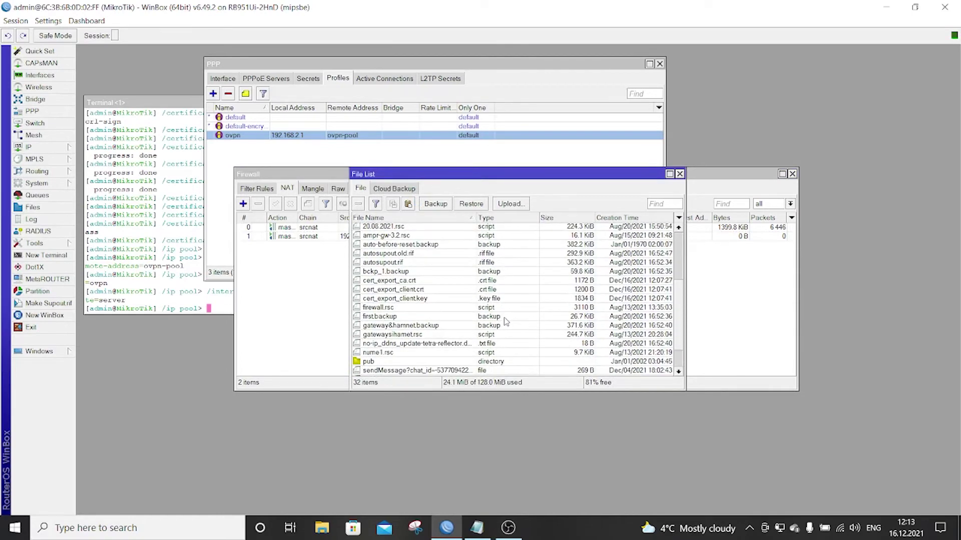
{"action": "scroll", "coordinate": [442, 299], "scroll_direction": "down", "scroll_amount": 1}
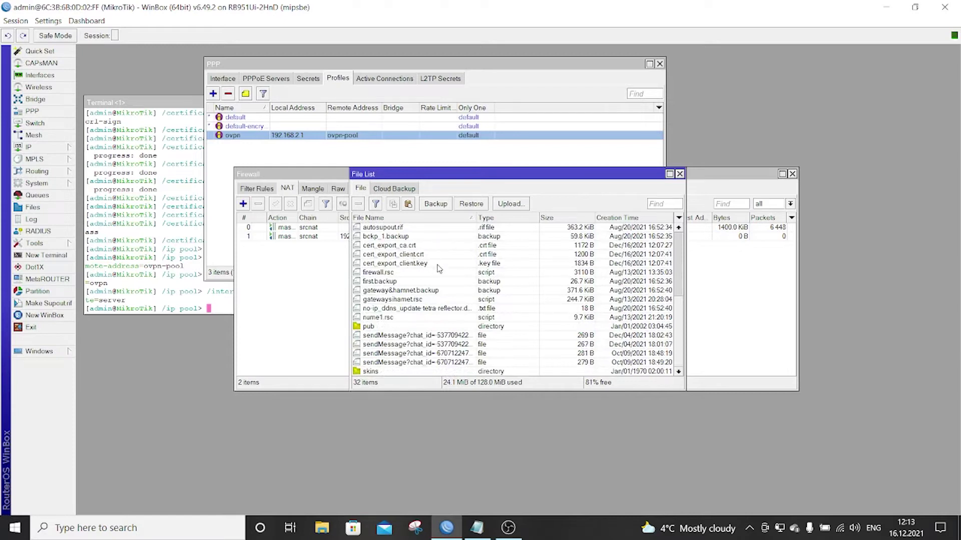
{"action": "left_click_drag", "start_coordinate": [381, 264], "coordinate": [389, 246]}
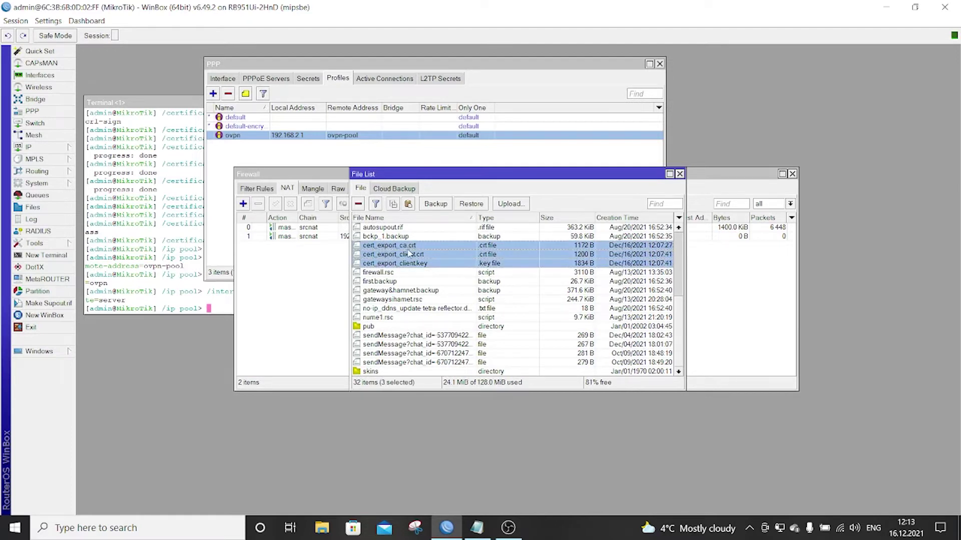
- Download the selected files into the PC's cert folder
{"action": "right_click", "coordinate": [410, 248]}
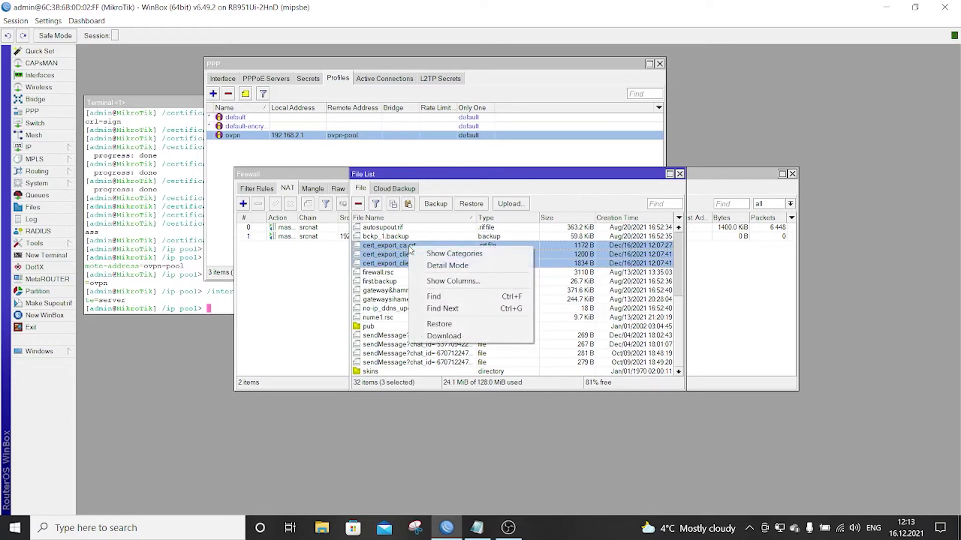
{"action": "left_click", "coordinate": [462, 337]}
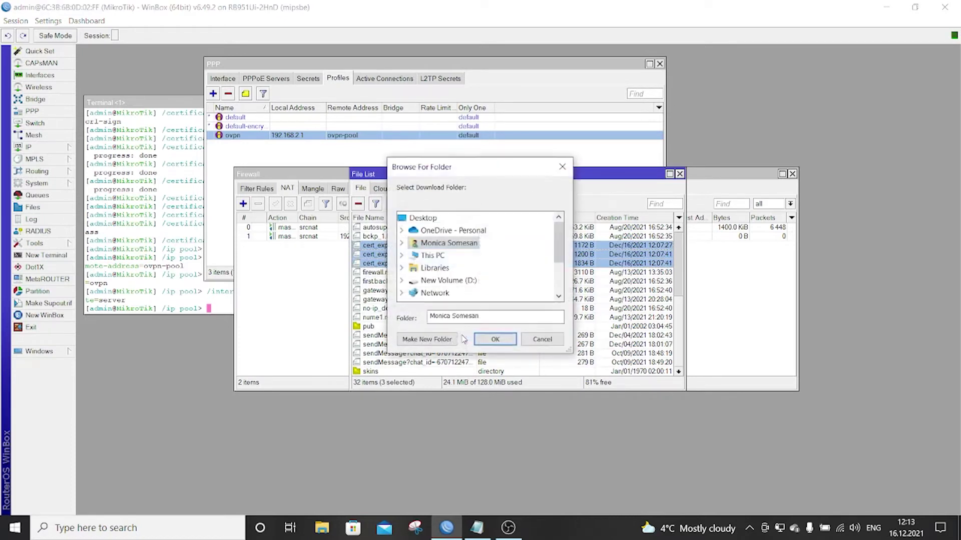
{"action": "left_click", "coordinate": [428, 221]}
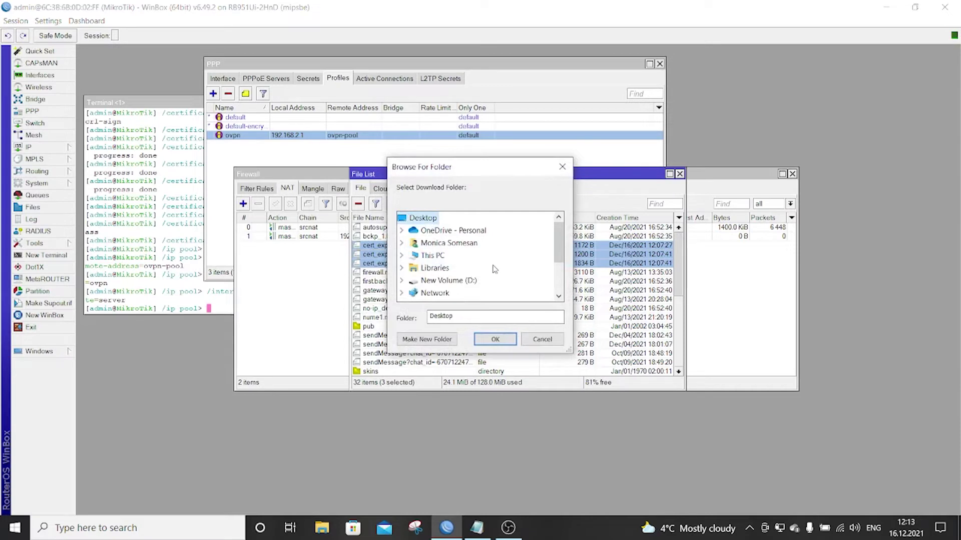
{"action": "scroll", "coordinate": [494, 269], "scroll_direction": "down", "scroll_amount": 2}
{"action": "left_click", "coordinate": [427, 255]}
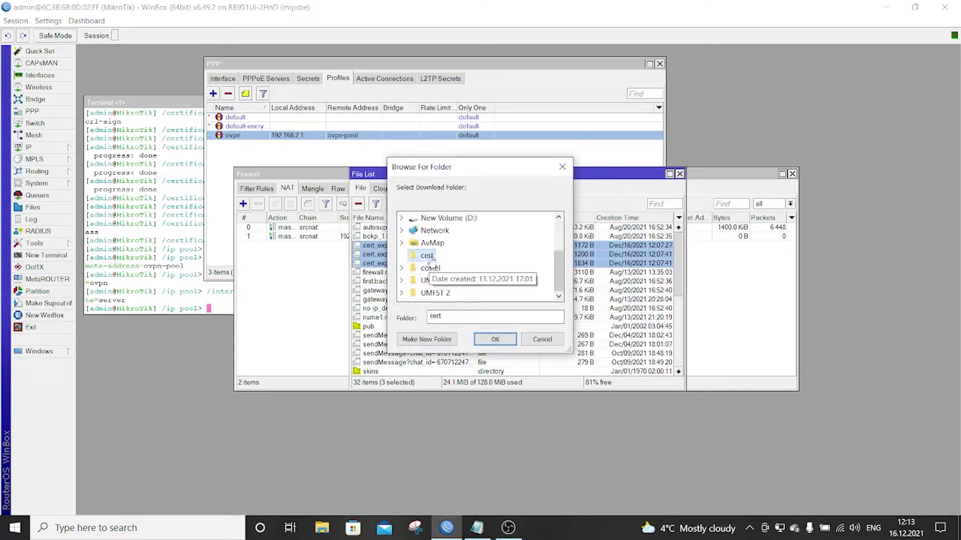
{"action": "left_click", "coordinate": [495, 339]}
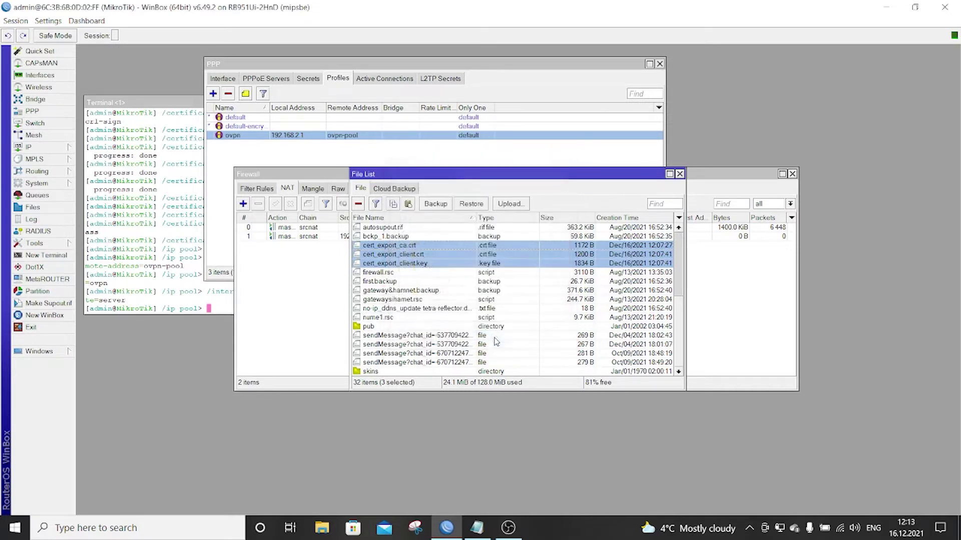
- Strip the cert_export_ prefix from the CA certificate name and save the edited client.ovpn
{"action": "left_click", "coordinate": [680, 174]}
{"action": "key", "text": "alt+Tab"}
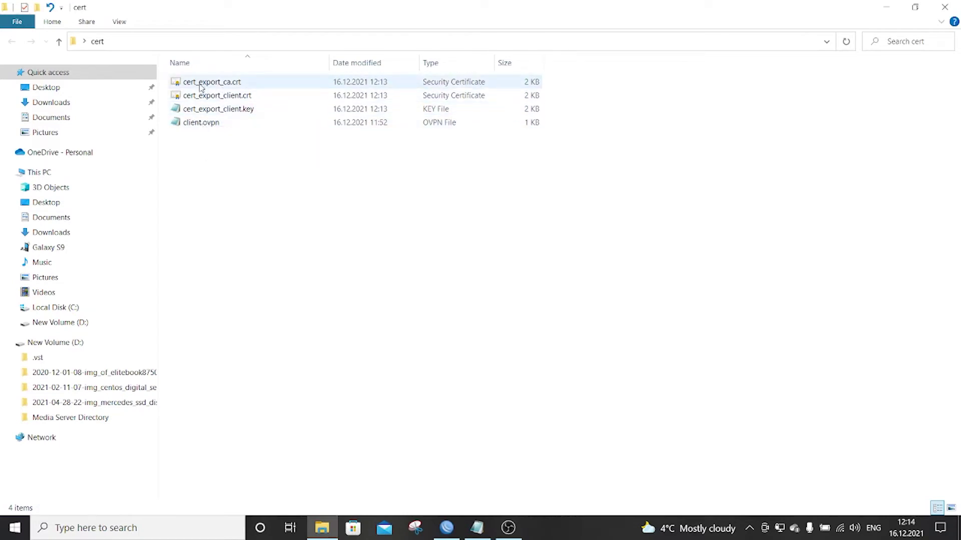
{"action": "key", "text": "F2"}
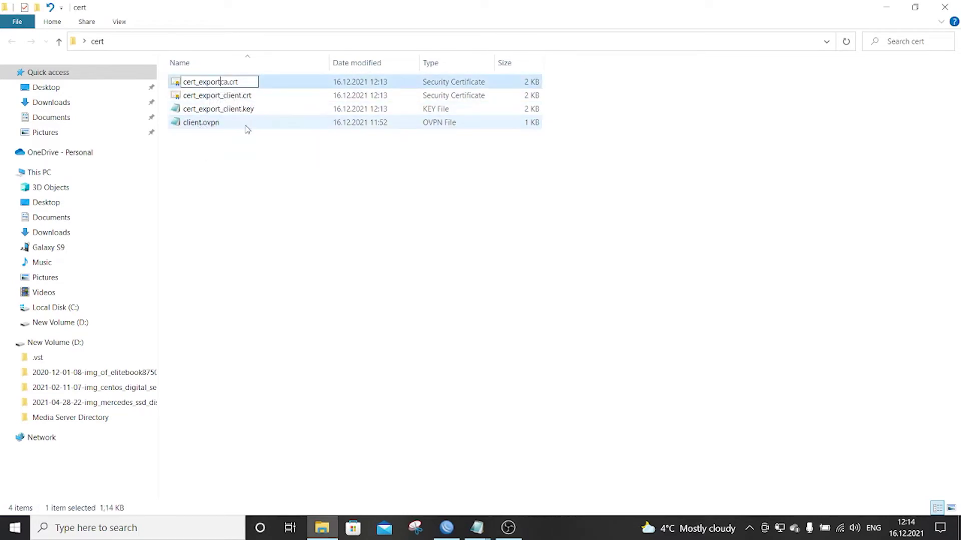
{"action": "key", "text": "BackSpace"}
{"action": "key", "text": "BackSpace"}
{"action": "key", "text": "BackSpace"}
{"action": "key", "text": "BackSpace"}
{"action": "key", "text": "BackSpace"}
{"action": "key", "text": "BackSpace"}
{"action": "key", "text": "BackSpace"}
{"action": "key", "text": "BackSpace"}
{"action": "key", "text": "BackSpace"}
{"action": "key", "text": "BackSpace"}
{"action": "key", "text": "BackSpace"}
{"action": "key", "text": "BackSpace"}
{"action": "left_click", "coordinate": [228, 98]}
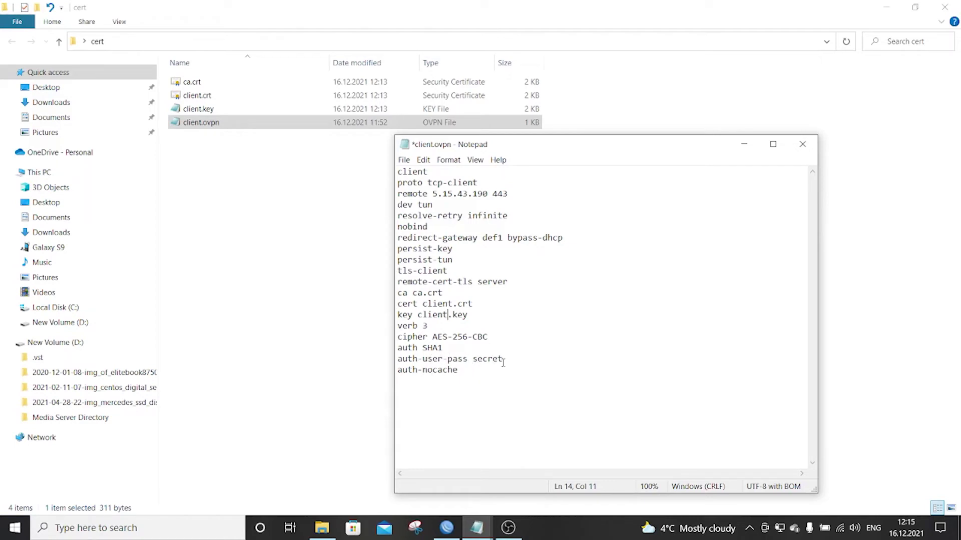
{"action": "left_click", "coordinate": [802, 144]}
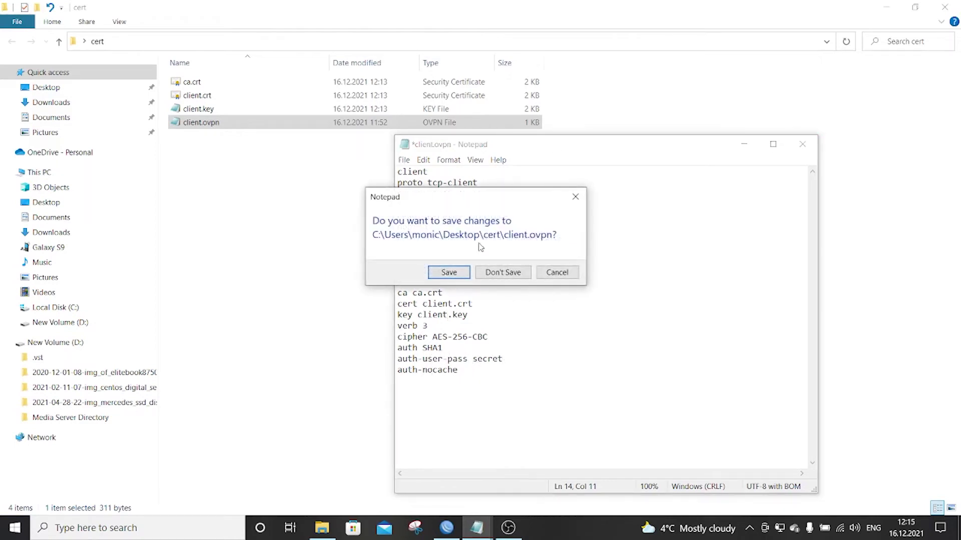
{"action": "left_click", "coordinate": [462, 275]}
- Create a new extensionless file named secret in the cert folder
{"action": "right_click", "coordinate": [318, 219]}
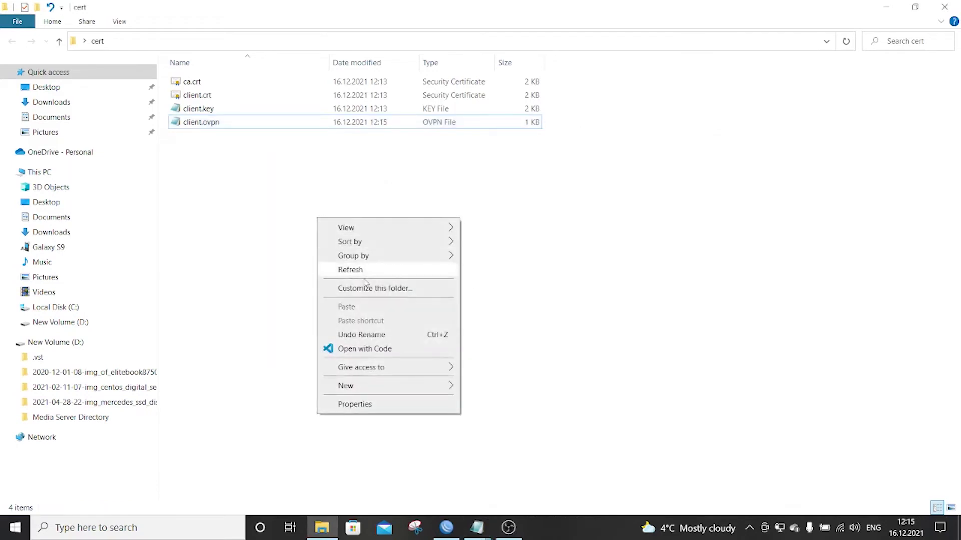
{"action": "mouse_move", "coordinate": [375, 387]}
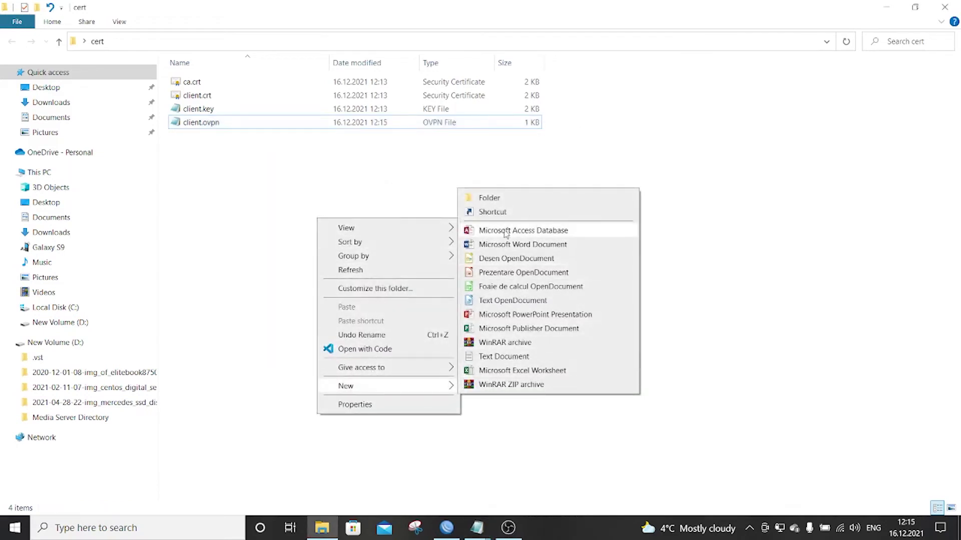
{"action": "left_click", "coordinate": [505, 355]}
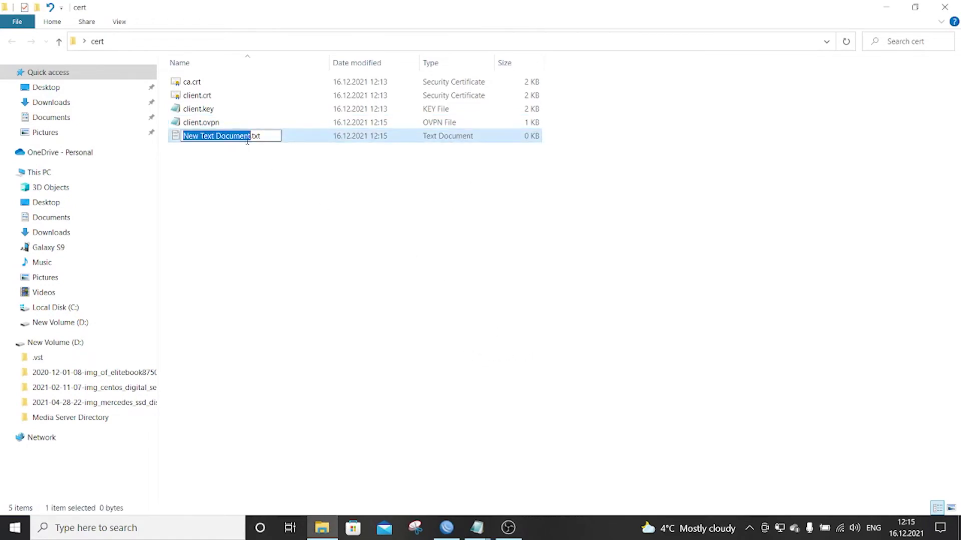
{"action": "type", "text": "s"}
{"action": "type", "text": "ecret"}
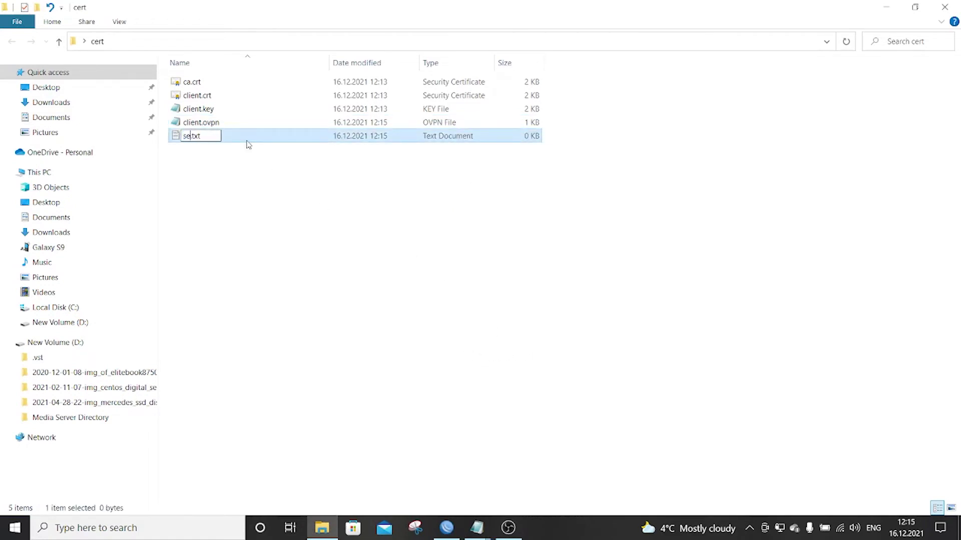
{"action": "key", "text": "Delete"}
{"action": "key", "text": "Delete"}
{"action": "key", "text": "Delete"}
{"action": "key", "text": "Delete"}
{"action": "key", "text": "Return"}
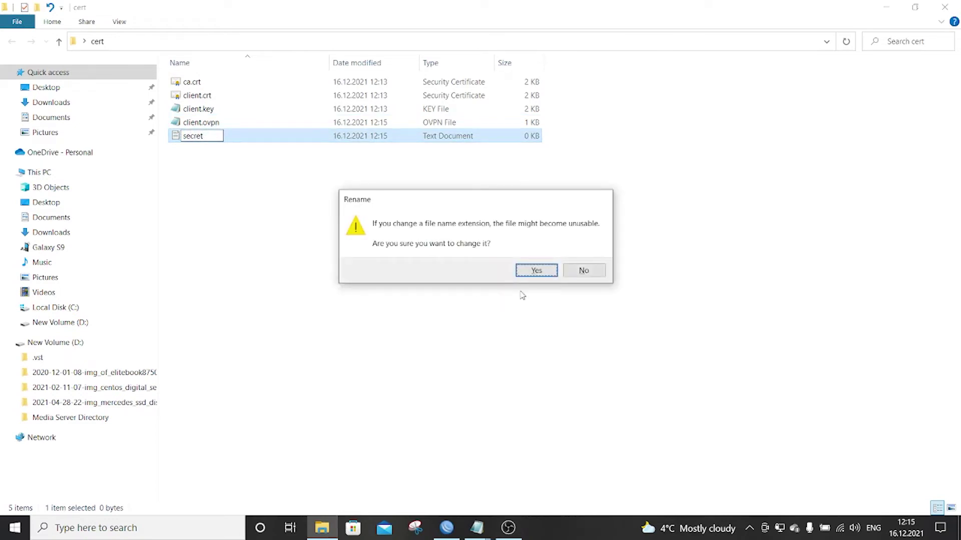
{"action": "left_click", "coordinate": [533, 274]}
{"action": "left_click", "coordinate": [262, 190]}
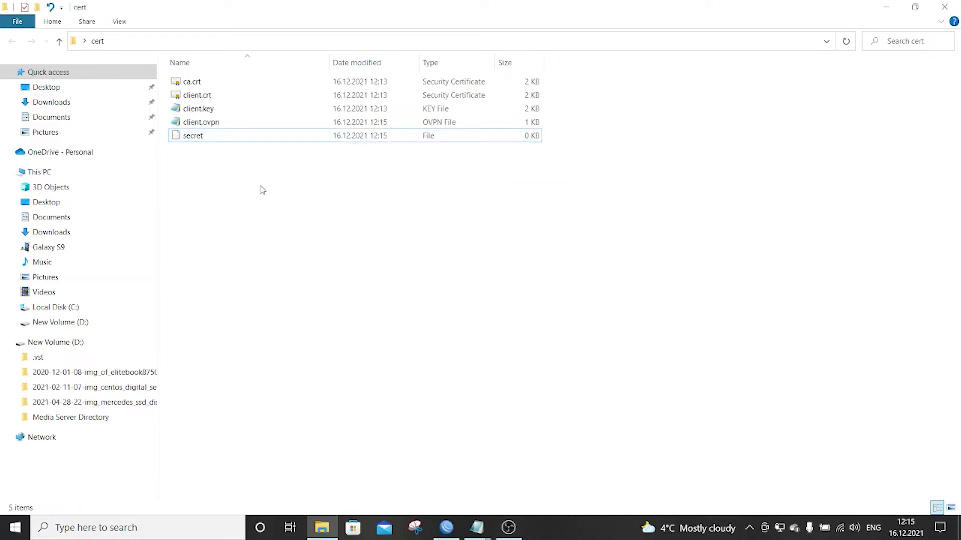
- Open the secret file in Notepad
{"action": "right_click", "coordinate": [209, 139]}
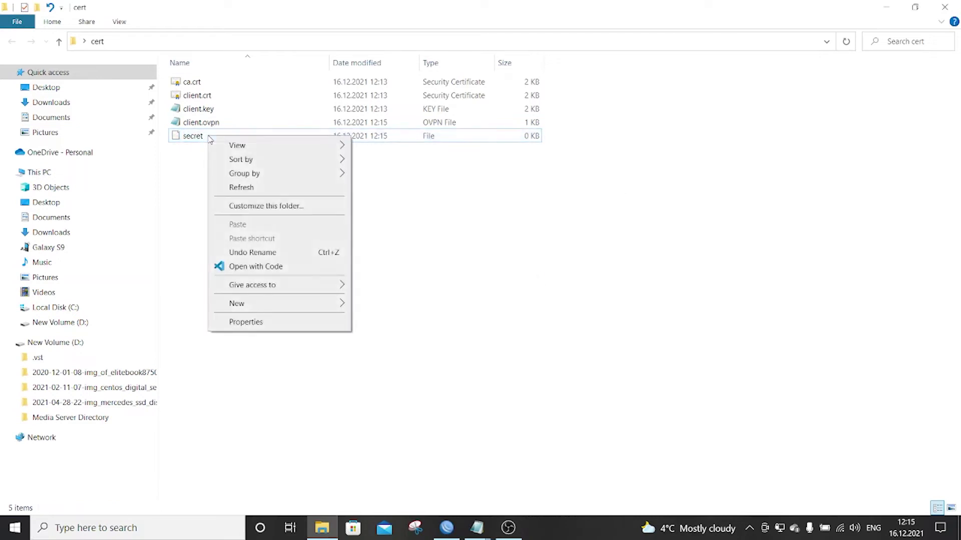
{"action": "mouse_move", "coordinate": [267, 305]}
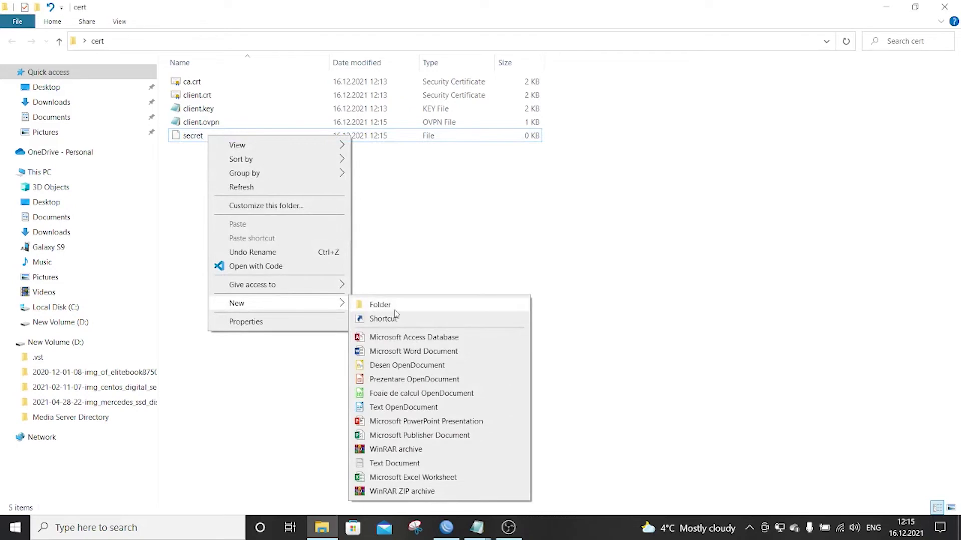
{"action": "left_click", "coordinate": [463, 219]}
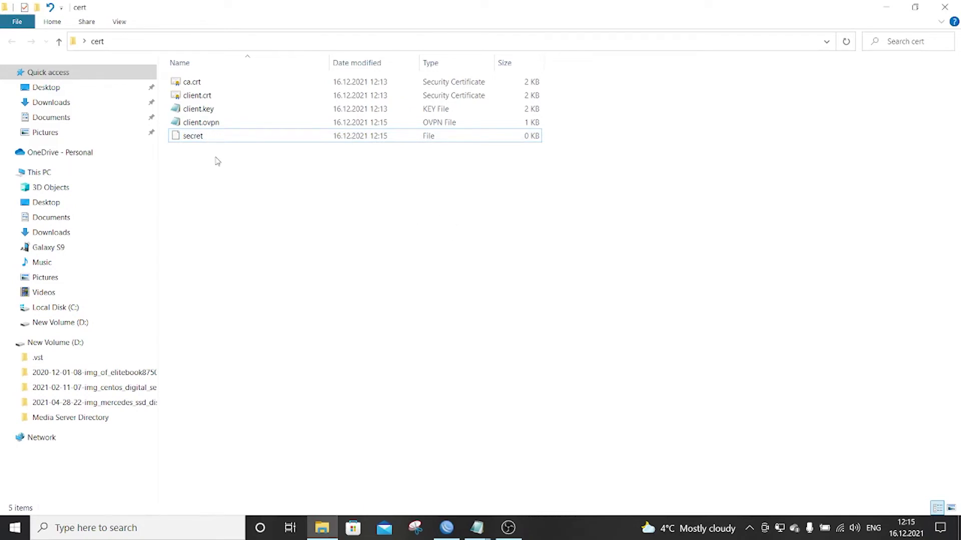
{"action": "double_click", "coordinate": [206, 139]}
{"action": "scroll", "coordinate": [431, 300], "scroll_direction": "down", "scroll_amount": 3}
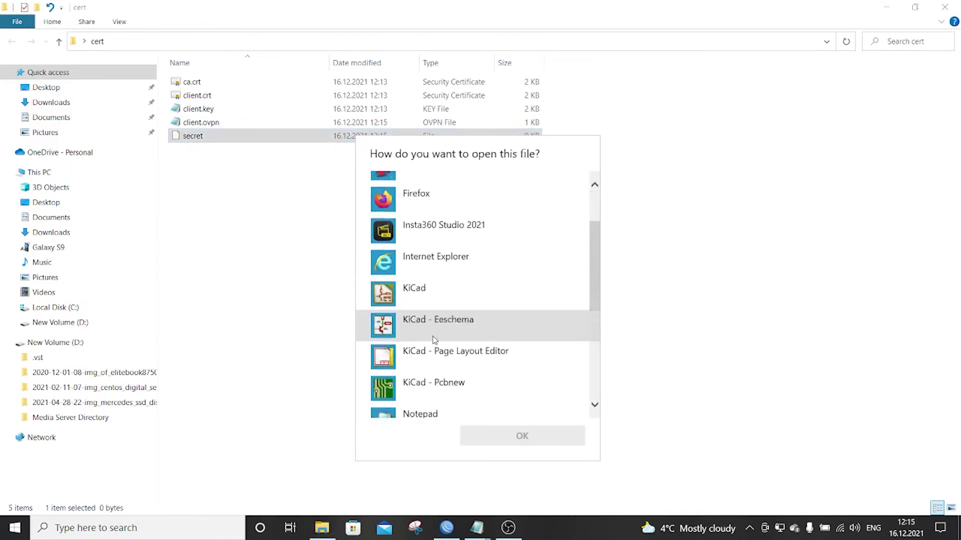
{"action": "left_click", "coordinate": [441, 349]}
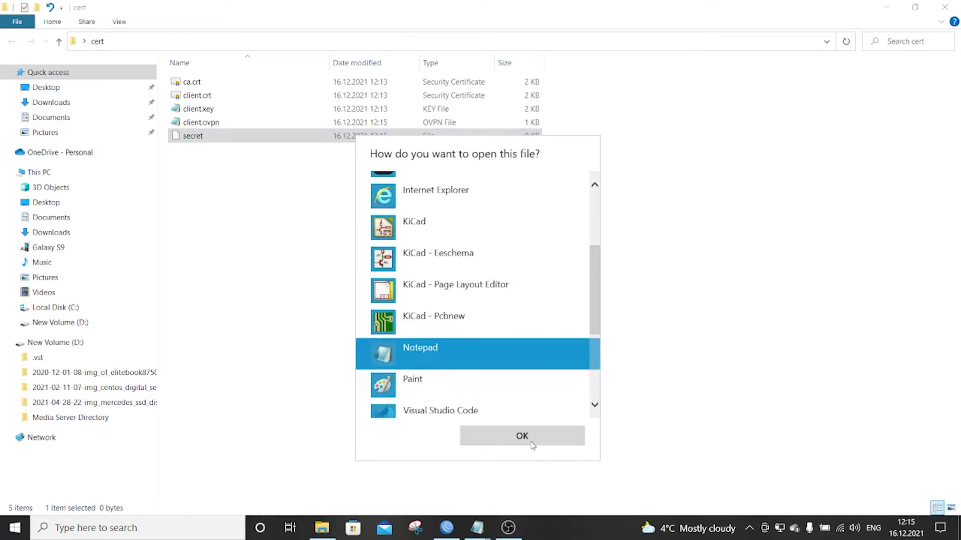
{"action": "left_click", "coordinate": [532, 448]}
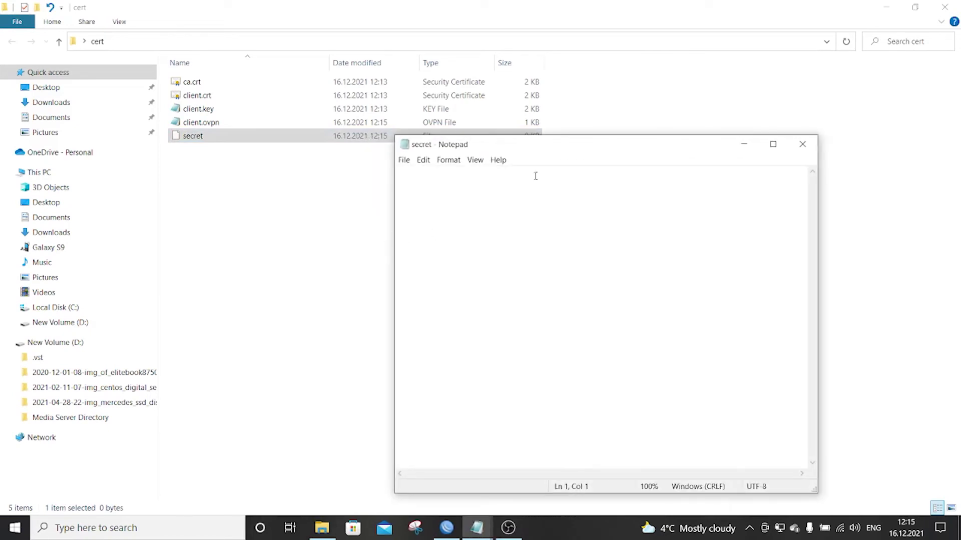
- Enter the client's username and password on two lines and save secret
{"action": "type", "text": "client"}
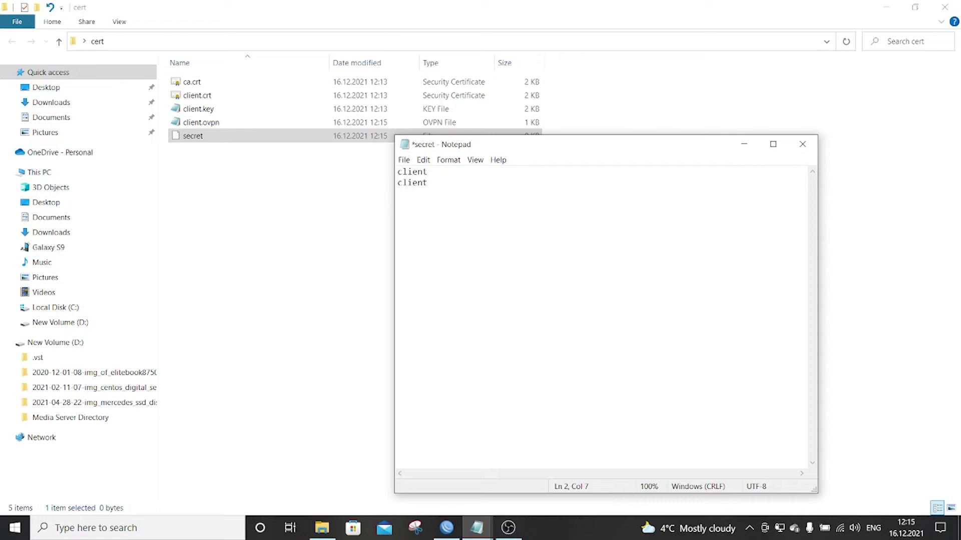
{"action": "type", "text": "ss"}
{"action": "left_click", "coordinate": [802, 144]}
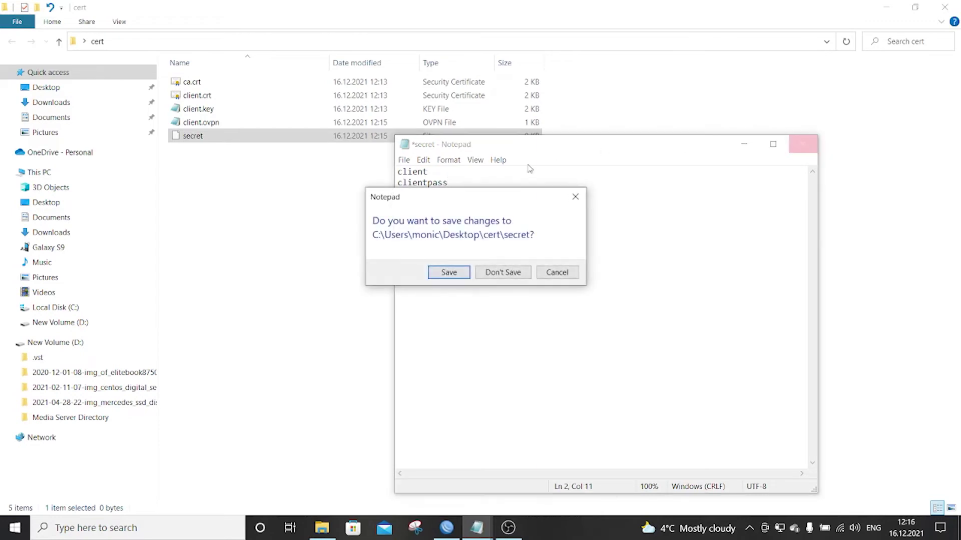
{"action": "left_click", "coordinate": [468, 274]}
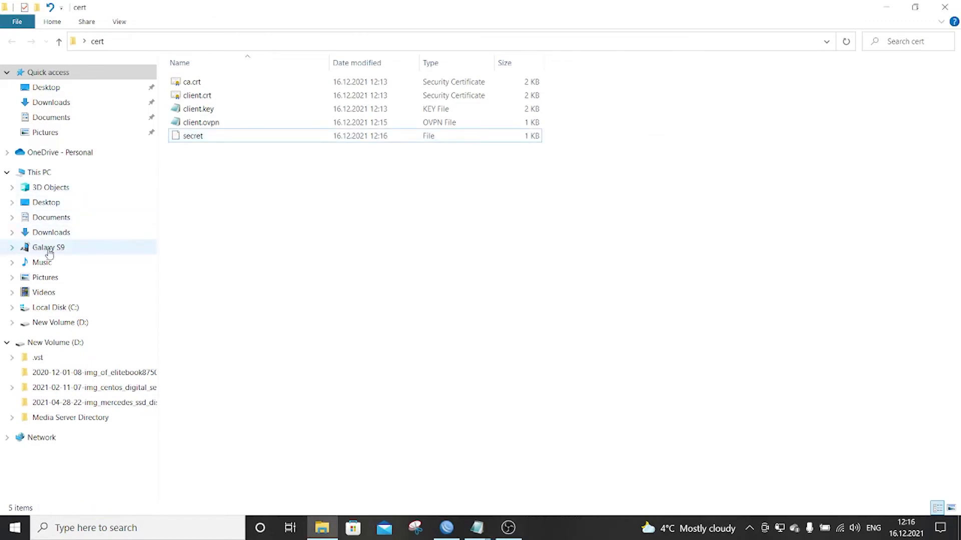
- Permanently delete all five old files in the Galaxy S9 Card's Download\certificate folder
{"action": "left_click", "coordinate": [12, 248]}
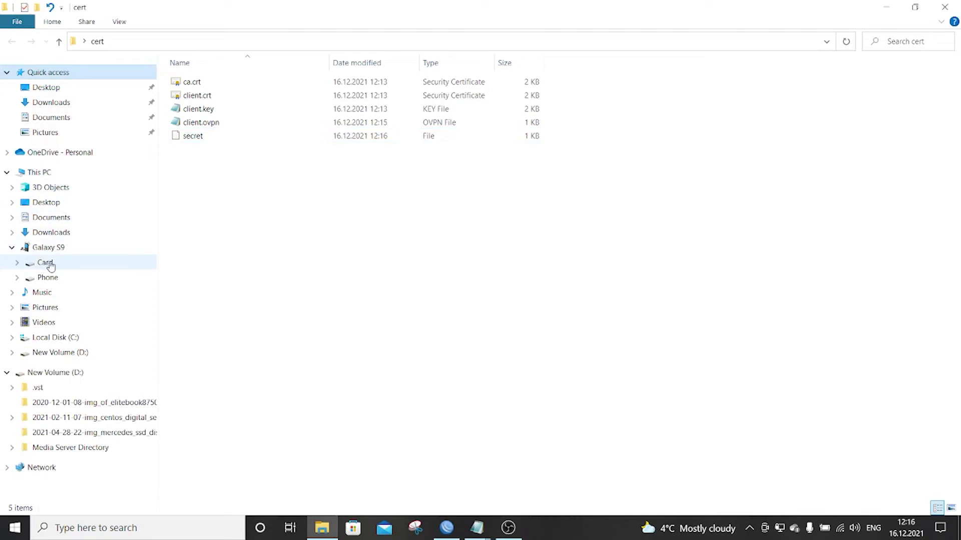
{"action": "left_click", "coordinate": [46, 263]}
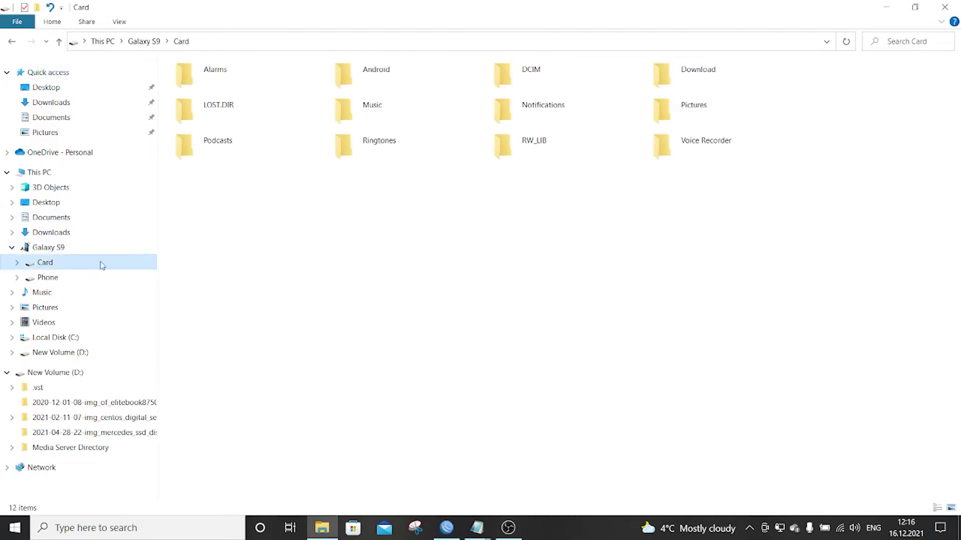
{"action": "double_click", "coordinate": [673, 74]}
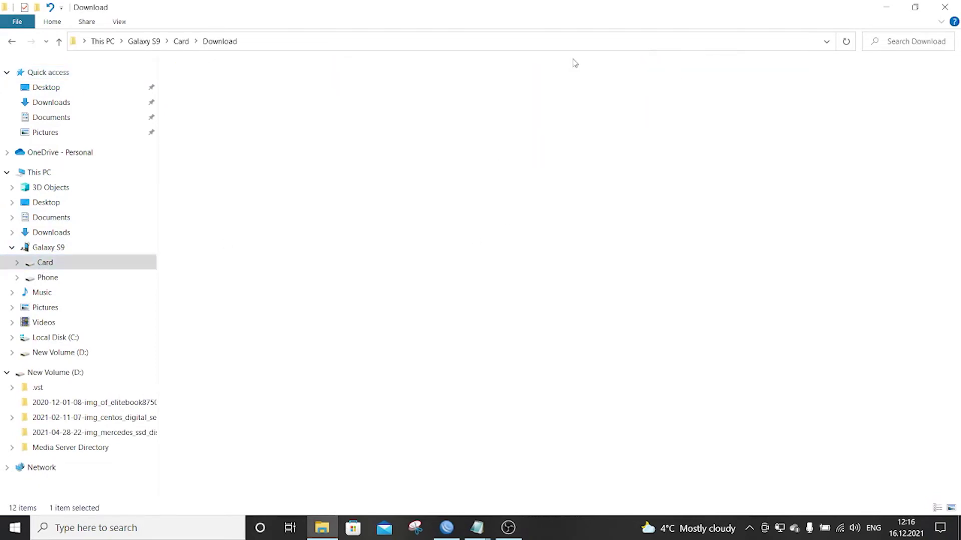
{"action": "double_click", "coordinate": [215, 74]}
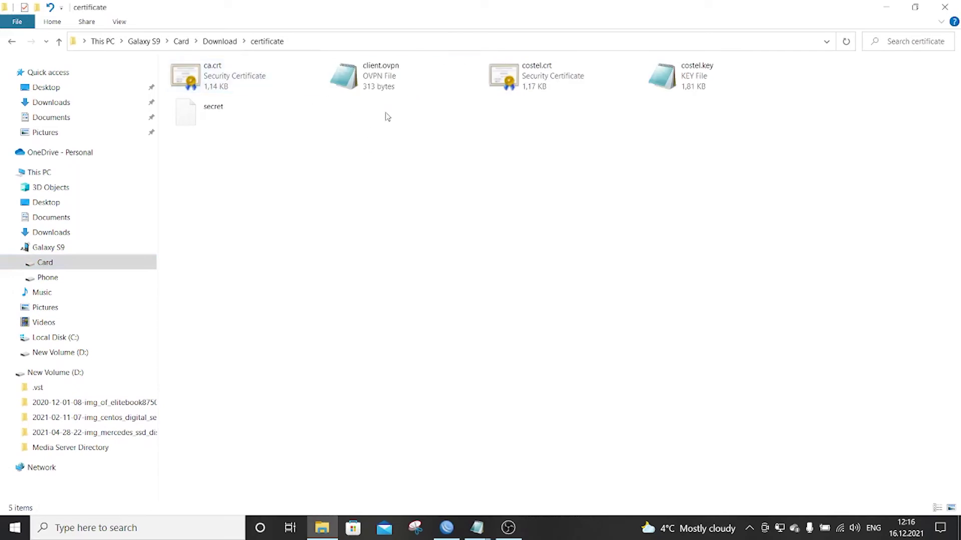
{"action": "key", "text": "ctrl+a"}
{"action": "key", "text": "Delete"}
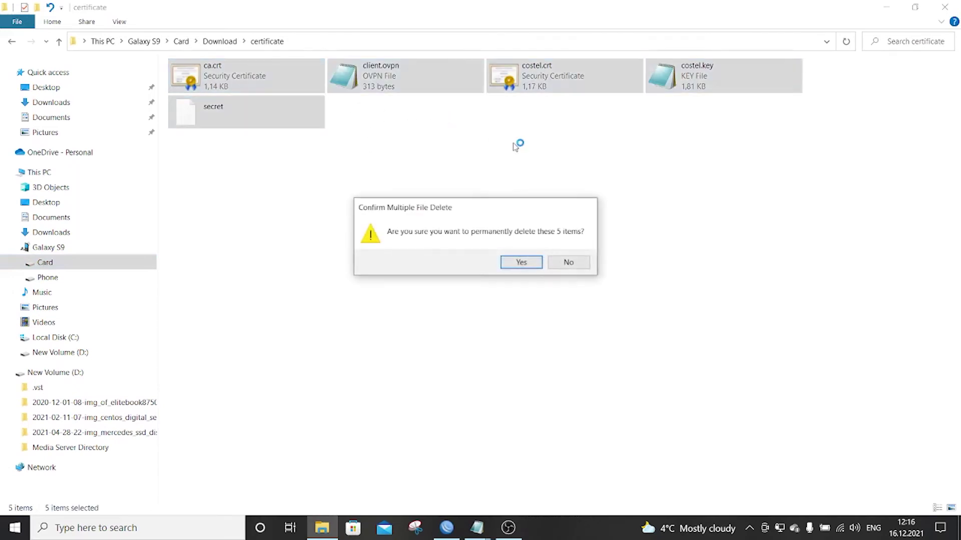
{"action": "left_click", "coordinate": [556, 262]}
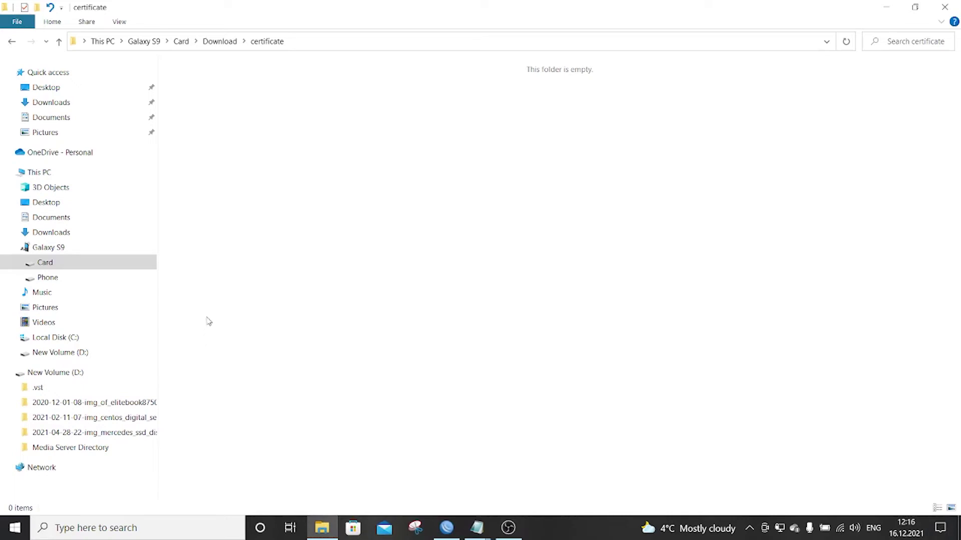
- Open the desktop cert folder maximized and select all five files
{"action": "left_click", "coordinate": [958, 530]}
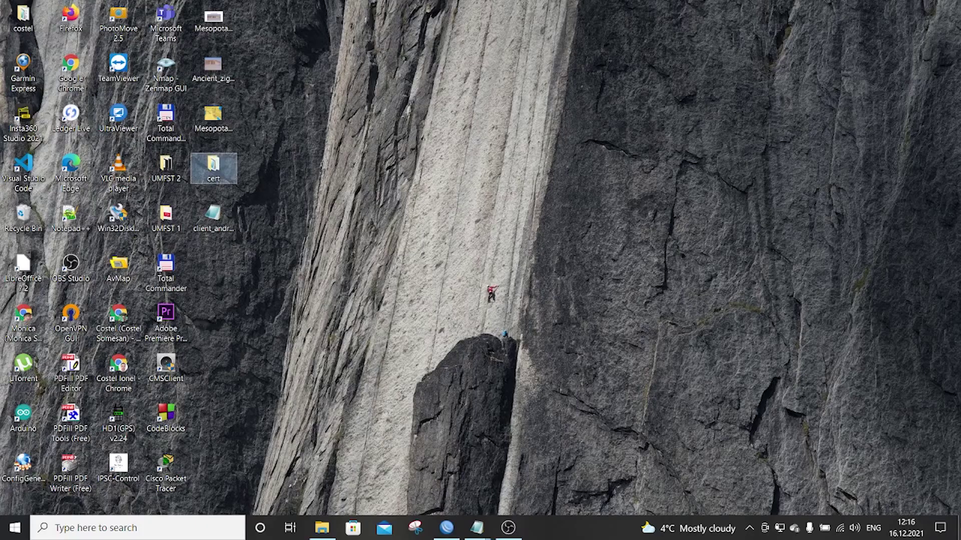
{"action": "double_click", "coordinate": [230, 160]}
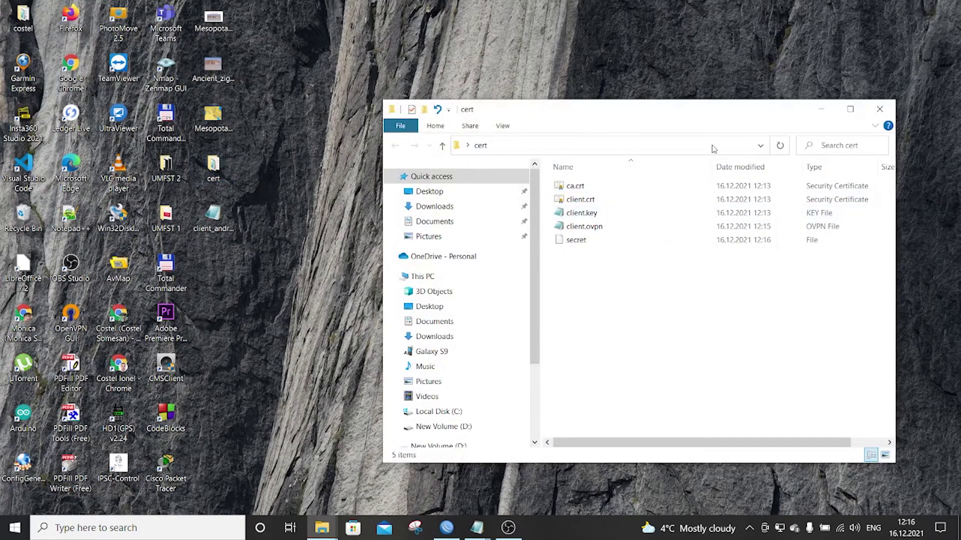
{"action": "left_click", "coordinate": [849, 110]}
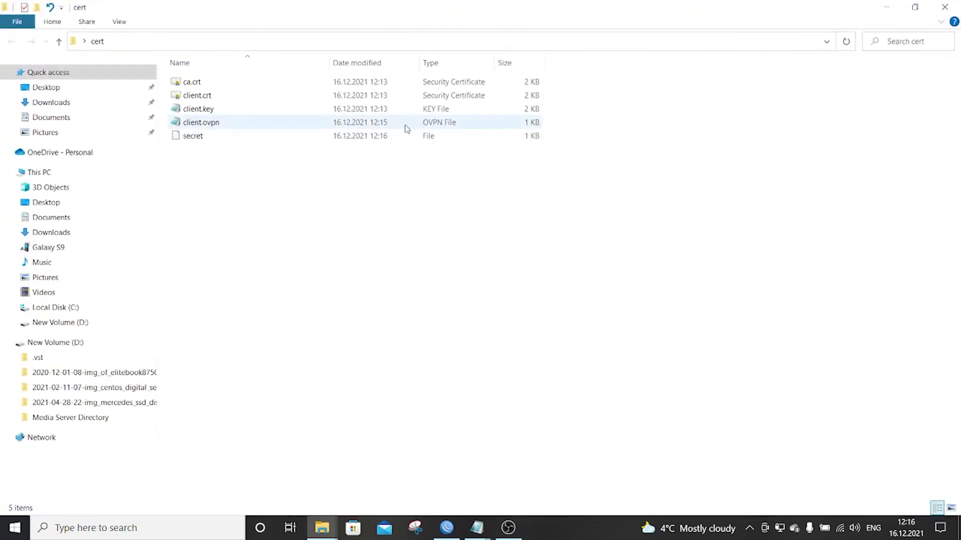
{"action": "key", "text": "ctrl+a"}
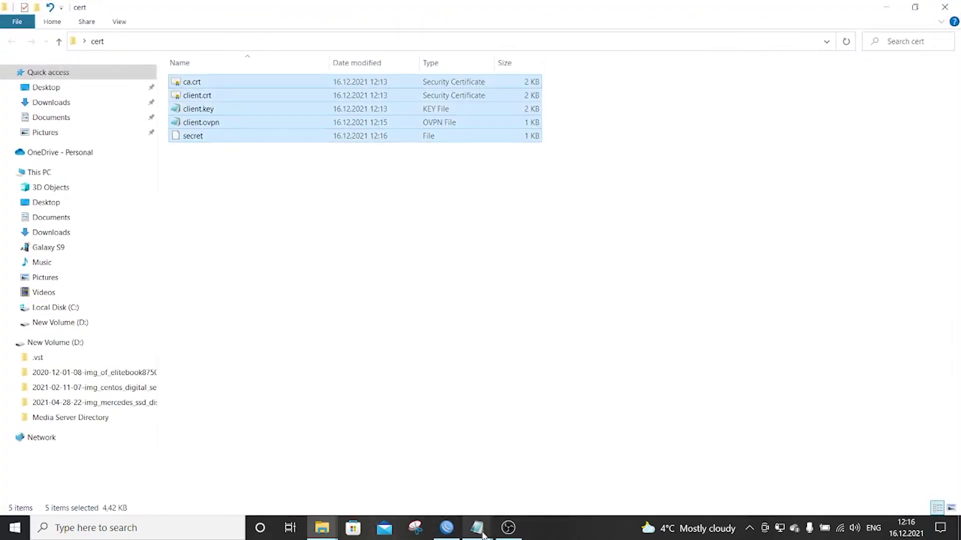
- Paste the files into the phone's certificate folder, cancelling the ca.crt replace prompt
{"action": "mouse_move", "coordinate": [482, 534]}
{"action": "mouse_move", "coordinate": [322, 530]}
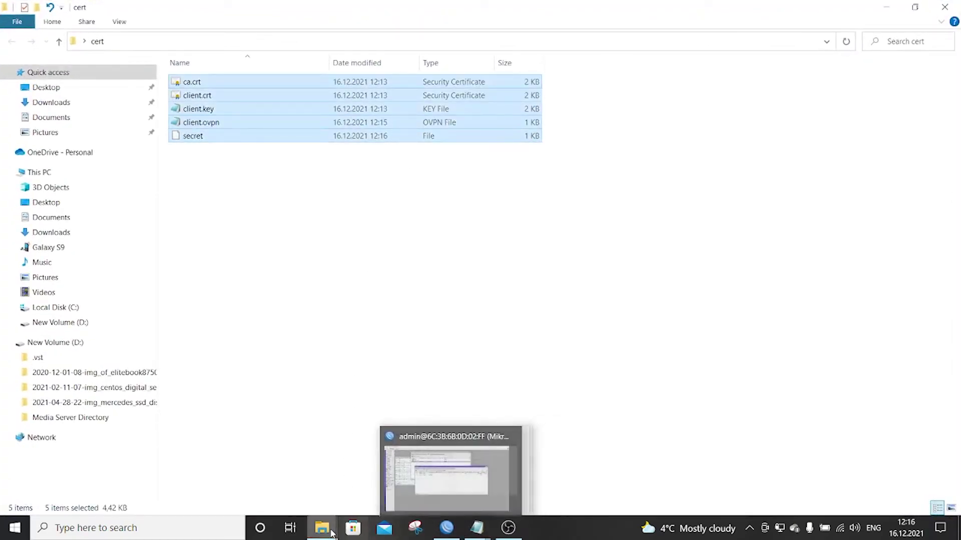
{"action": "left_click", "coordinate": [280, 495]}
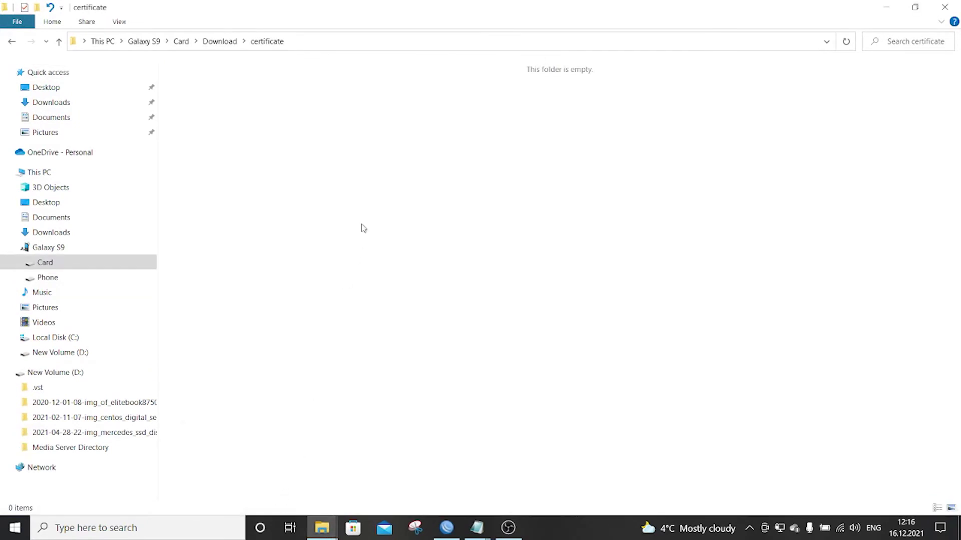
{"action": "key", "text": "ctrl+v"}
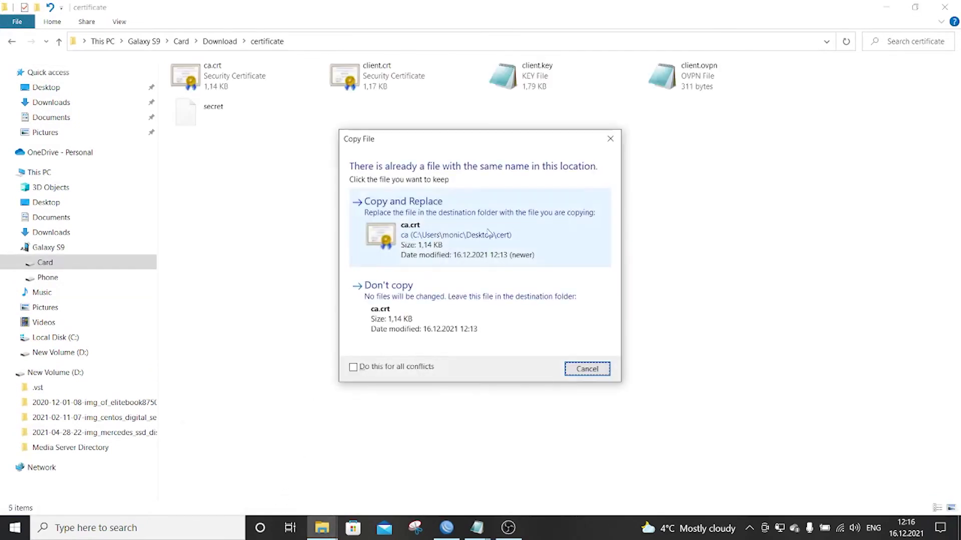
{"action": "left_click", "coordinate": [604, 368]}
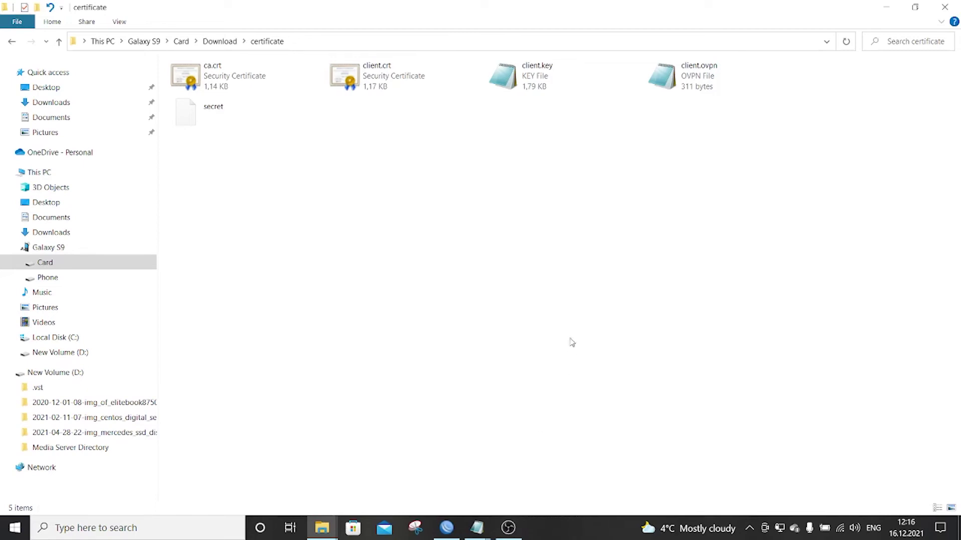
{"action": "left_click", "coordinate": [507, 527]}
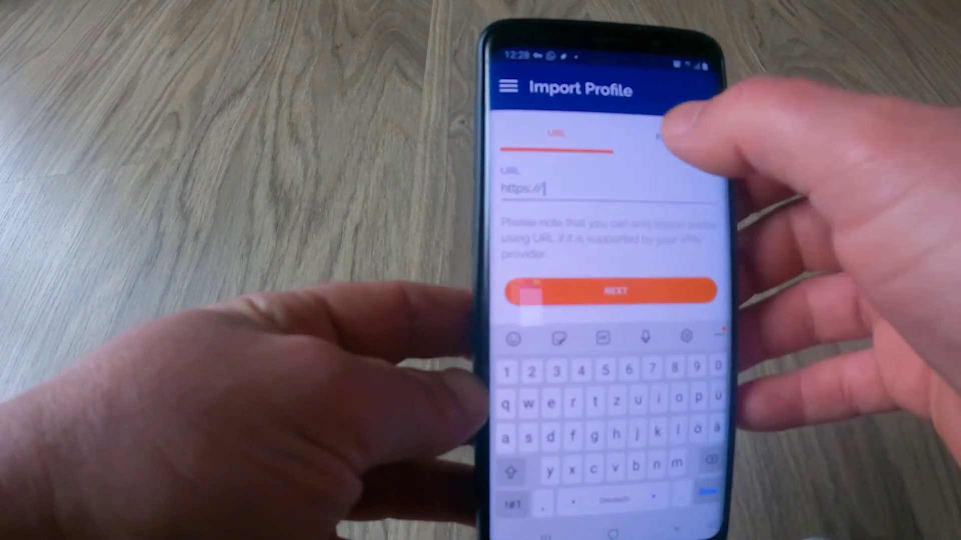
- Import client.ovpn from the certificate folder, saving the private key password and connecting after import
{"action": "left_click", "coordinate": [660, 136]}
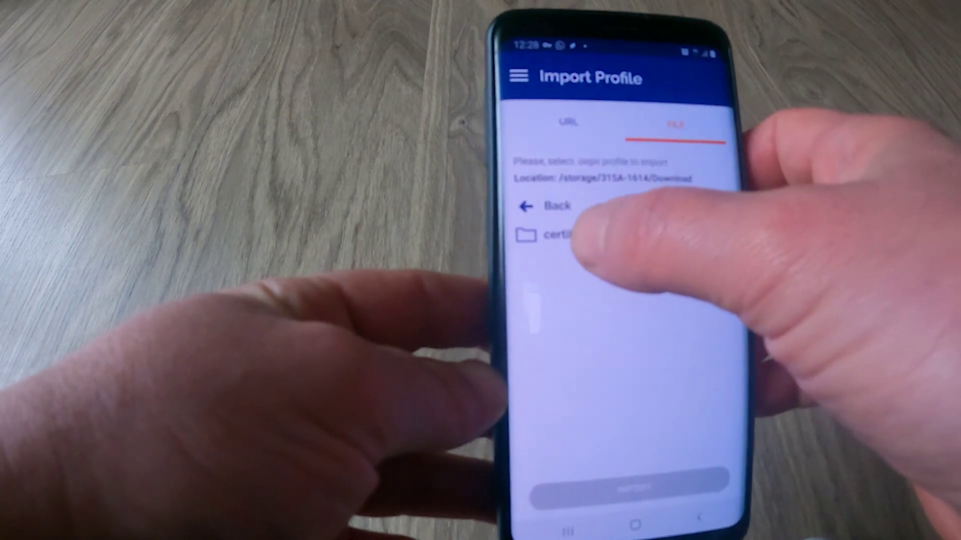
{"action": "left_click", "coordinate": [576, 235]}
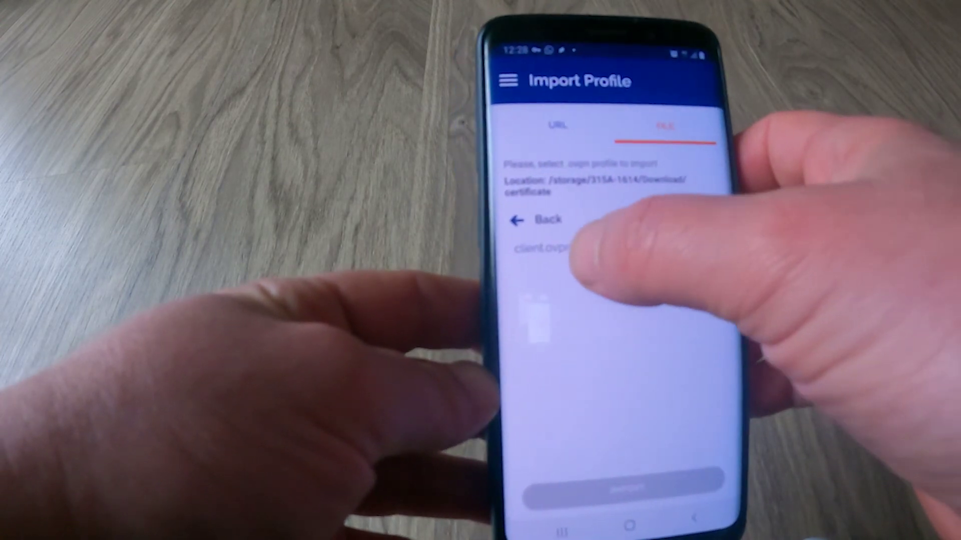
{"action": "left_click", "coordinate": [550, 246]}
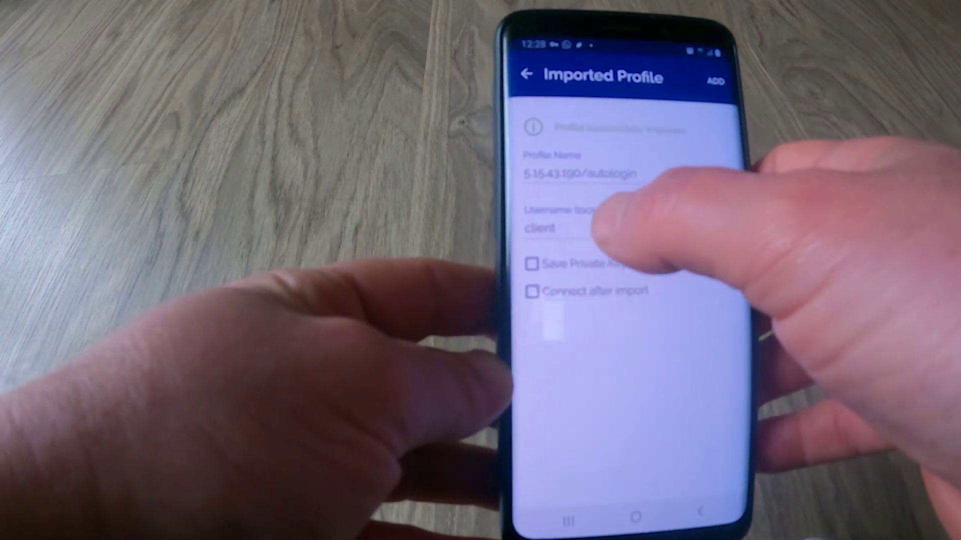
{"action": "left_click", "coordinate": [533, 258]}
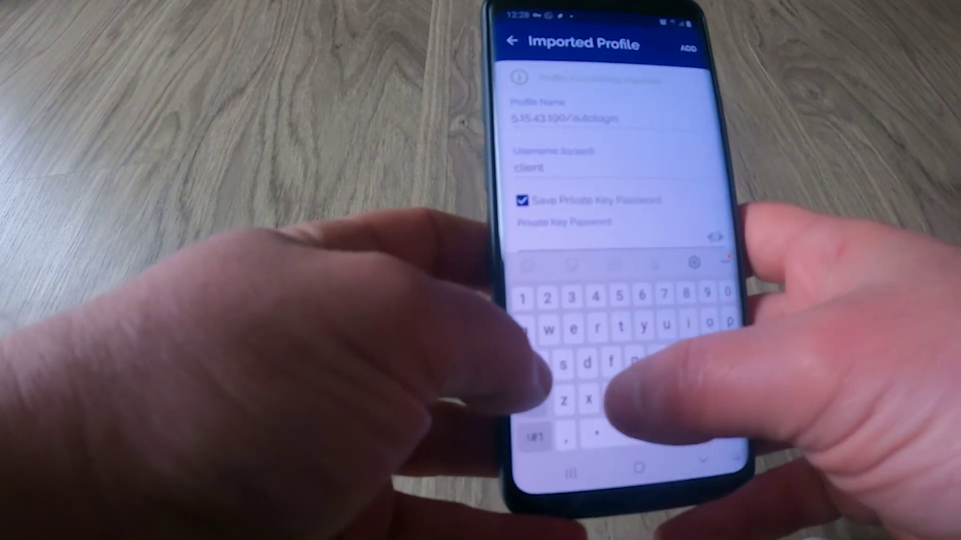
{"action": "type", "text": "client"}
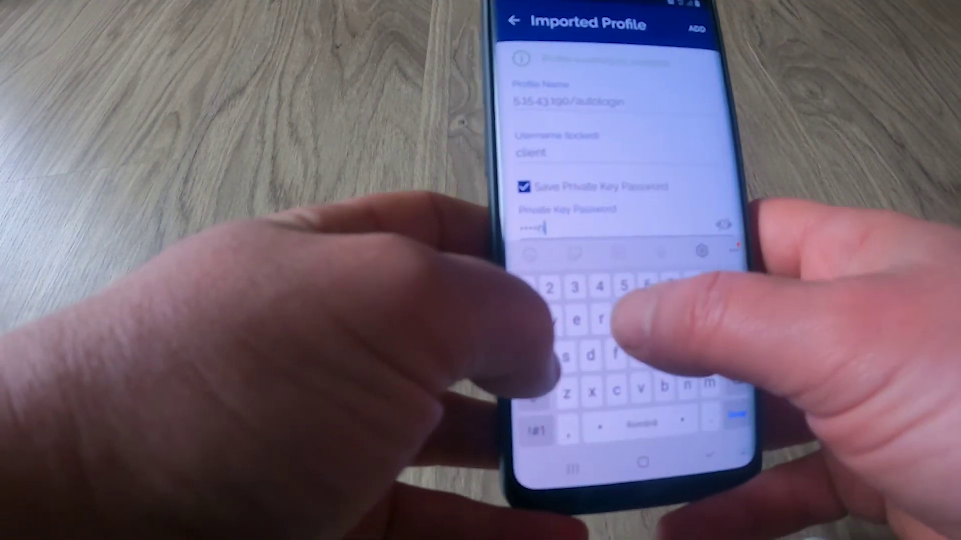
{"action": "type", "text": "pass"}
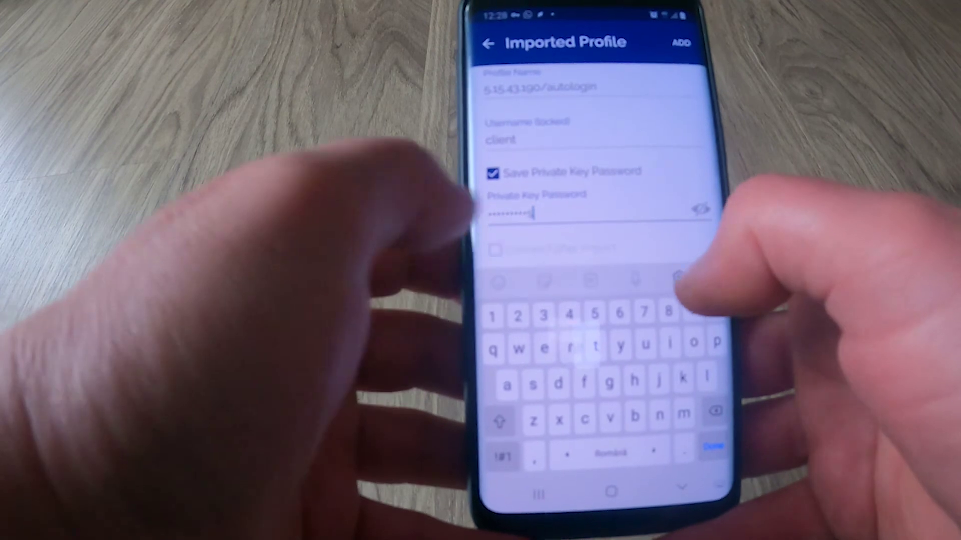
{"action": "left_click", "coordinate": [494, 250]}
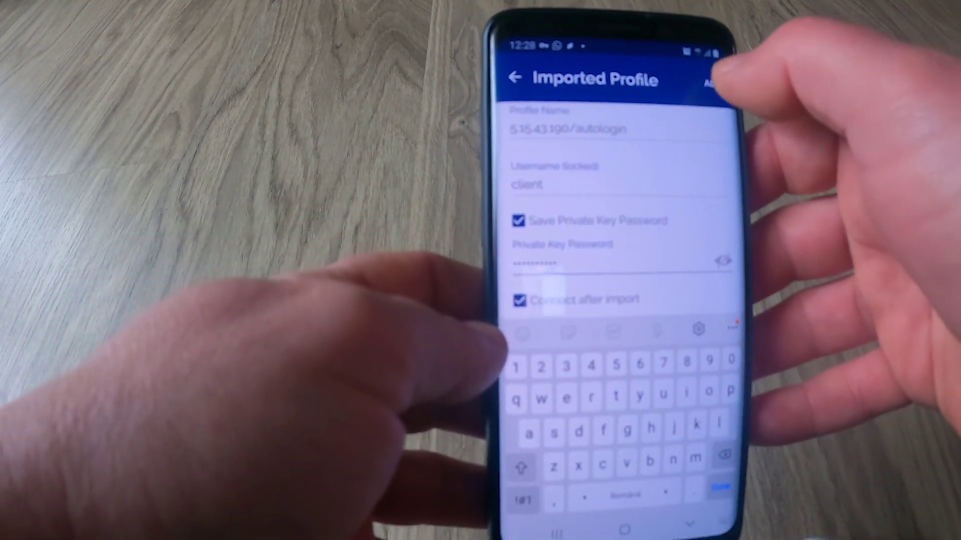
{"action": "left_click", "coordinate": [706, 79]}
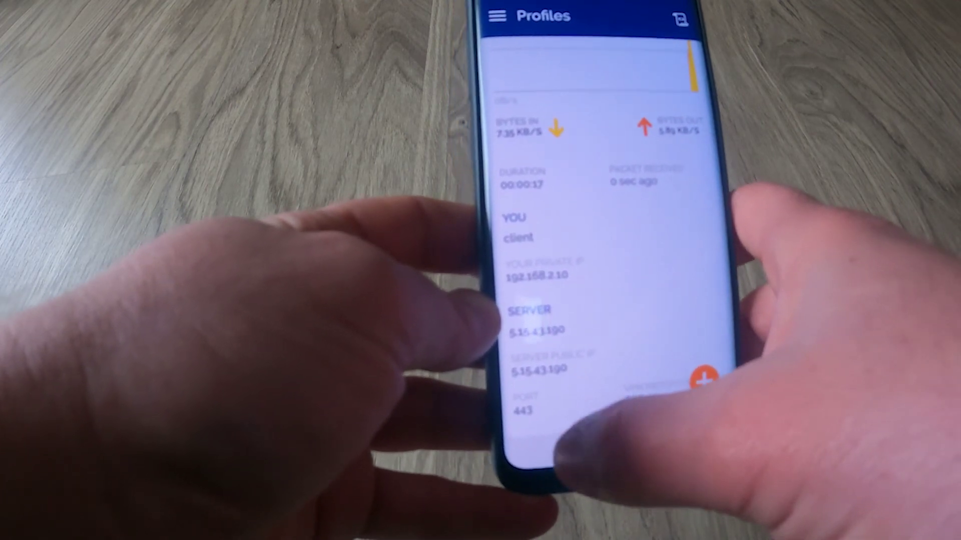
- Run a traceroute to 192.168.1.1 in the network tools app
{"action": "left_click", "coordinate": [553, 448]}
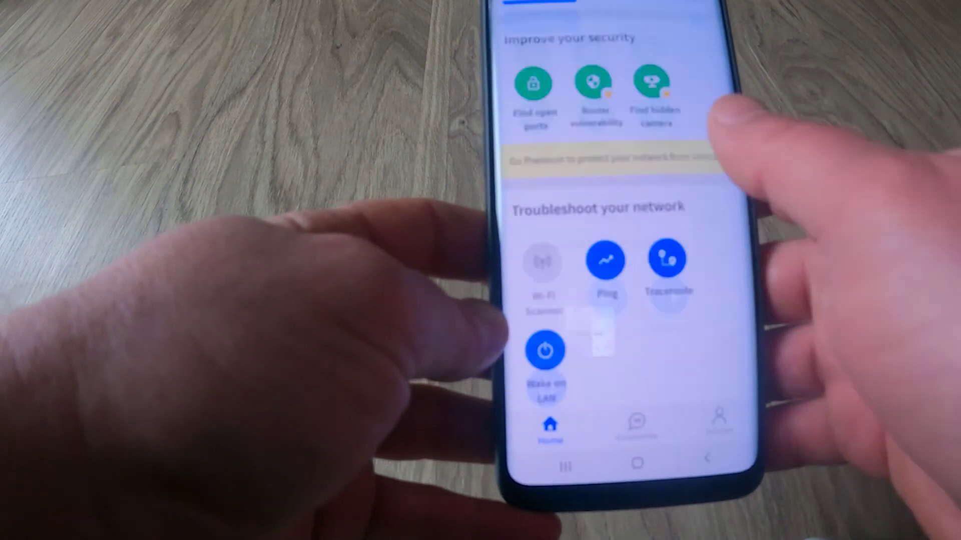
{"action": "scroll", "coordinate": [615, 250], "scroll_direction": "down", "scroll_amount": 5}
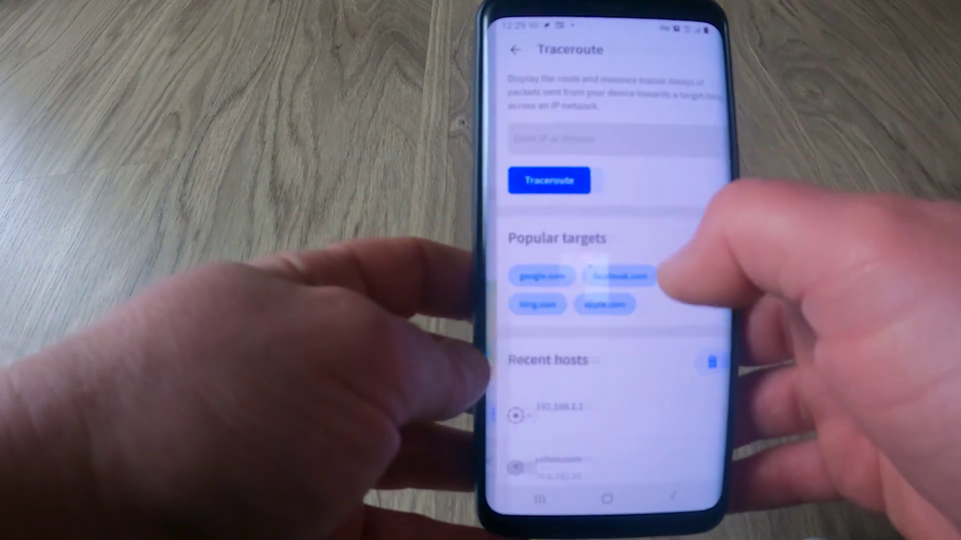
{"action": "left_click", "coordinate": [623, 129]}
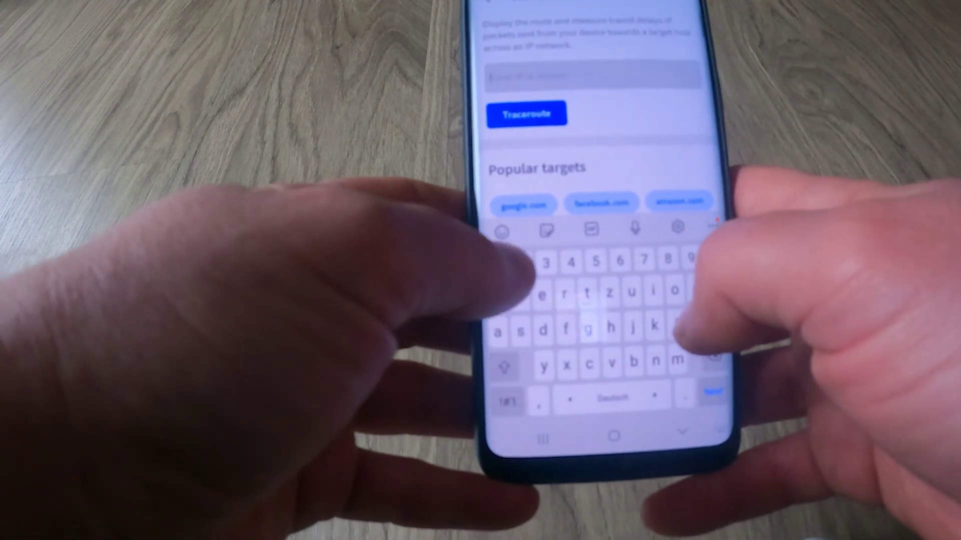
{"action": "type", "text": "192"}
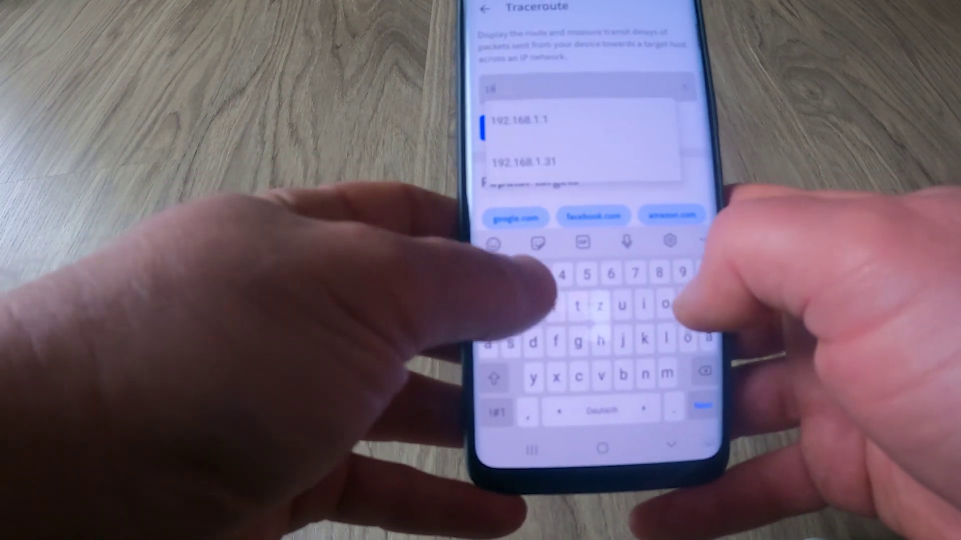
{"action": "left_click", "coordinate": [576, 120]}
{"action": "left_click", "coordinate": [560, 126]}
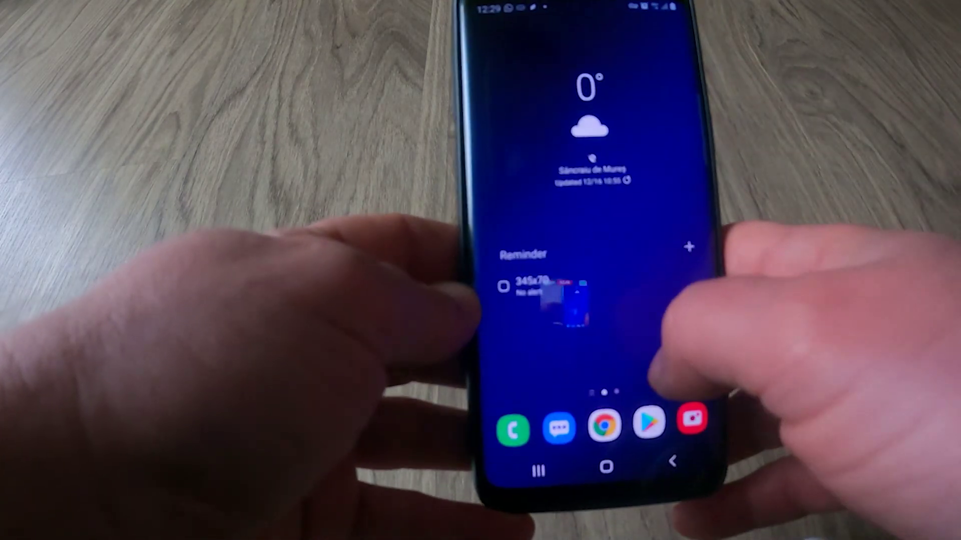
- Launch Speedtest from the app drawer's next page and start a speed test
{"action": "left_click_drag", "start_coordinate": [650, 361], "coordinate": [651, 175]}
{"action": "left_click_drag", "start_coordinate": [551, 251], "coordinate": [576, 300]}
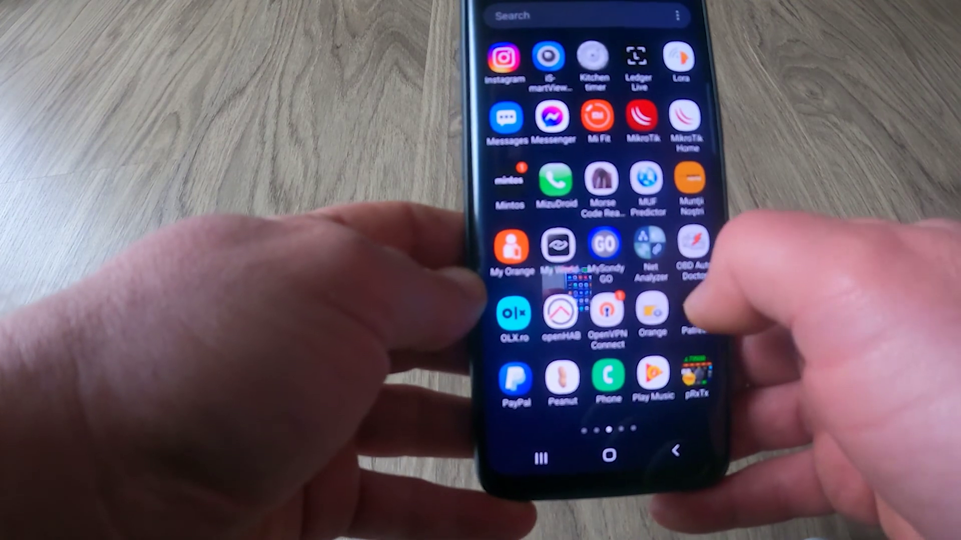
{"action": "left_click_drag", "start_coordinate": [688, 313], "coordinate": [560, 315]}
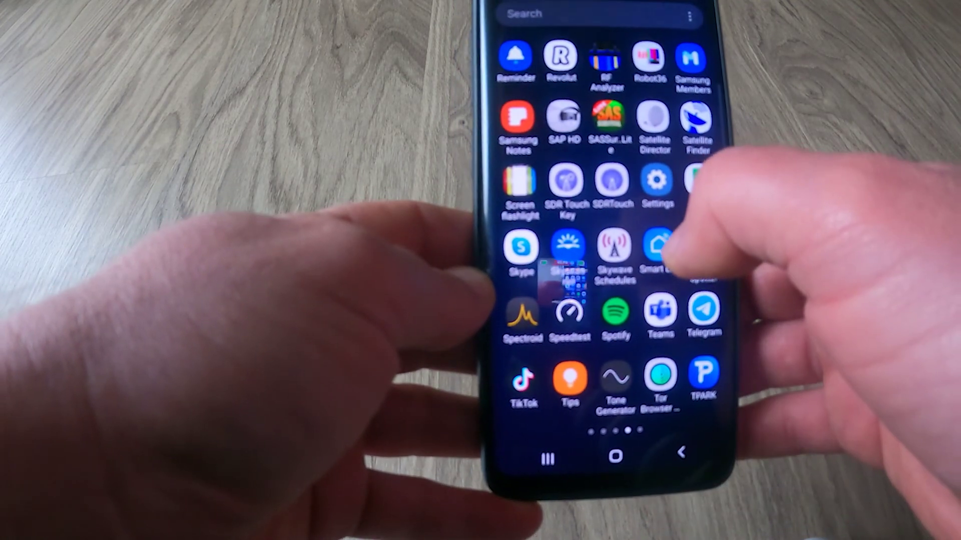
{"action": "left_click", "coordinate": [568, 312]}
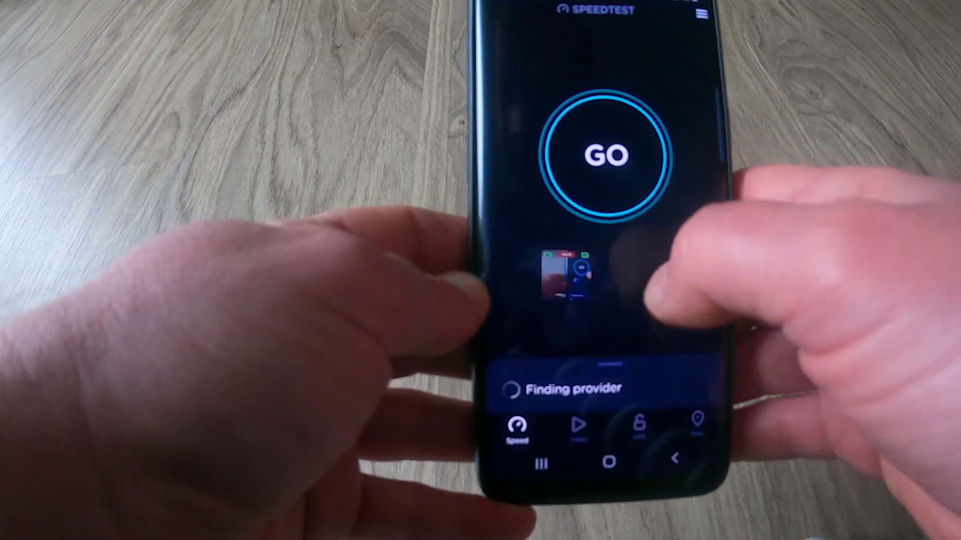
{"action": "left_click", "coordinate": [605, 155]}
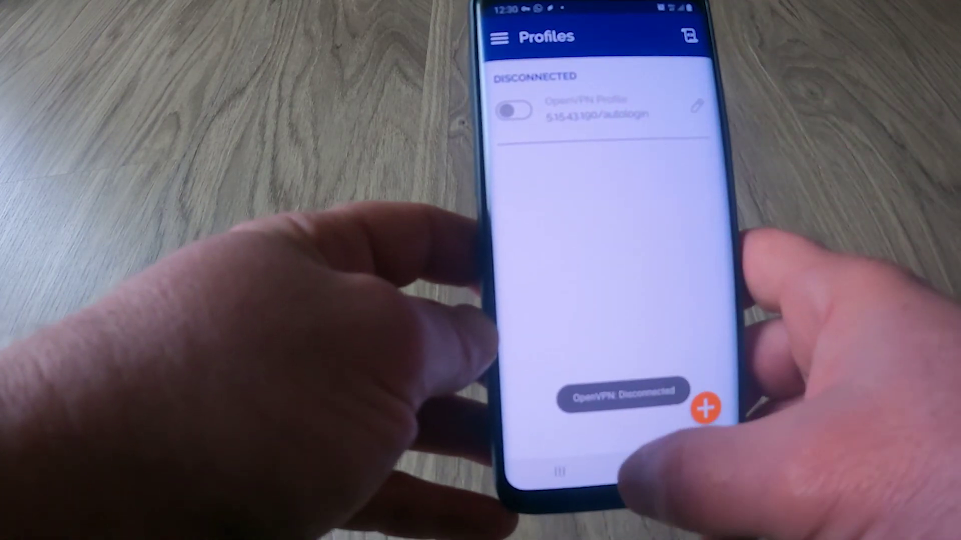
- Return to OpenVPN Connect through the home screen and recent apps
{"action": "left_click", "coordinate": [626, 471]}
{"action": "left_click", "coordinate": [560, 471]}
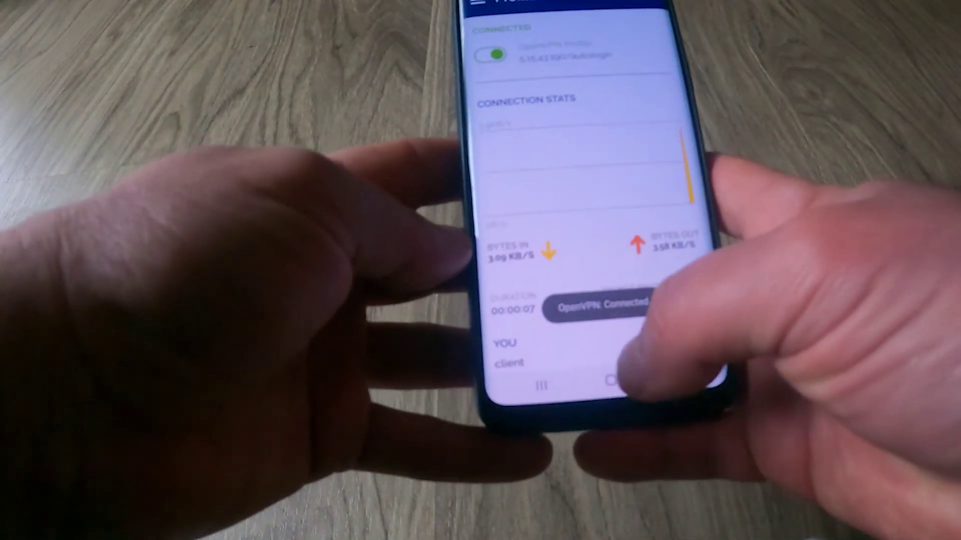
- Return from the VPN app to Speedtest and start a new test over the VPN on the efectRO server
{"action": "left_click", "coordinate": [612, 381]}
{"action": "left_click_drag", "start_coordinate": [601, 325], "coordinate": [600, 175]}
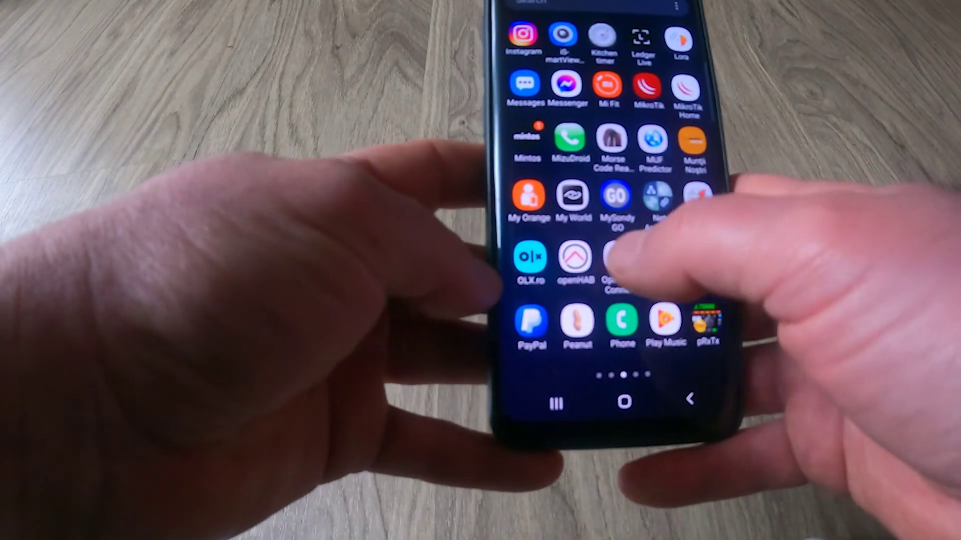
{"action": "left_click_drag", "start_coordinate": [613, 260], "coordinate": [665, 280]}
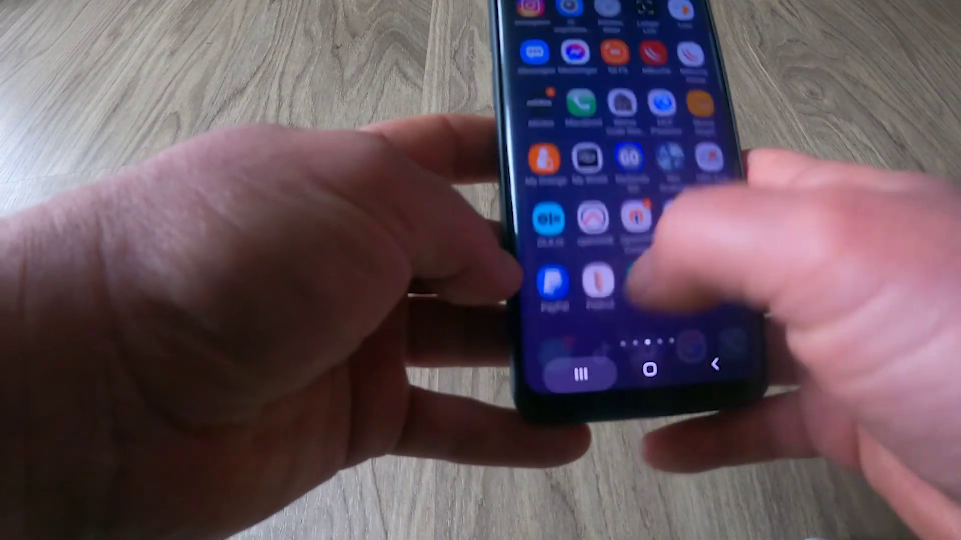
{"action": "left_click", "coordinate": [567, 390]}
{"action": "left_click_drag", "start_coordinate": [568, 150], "coordinate": [673, 172]}
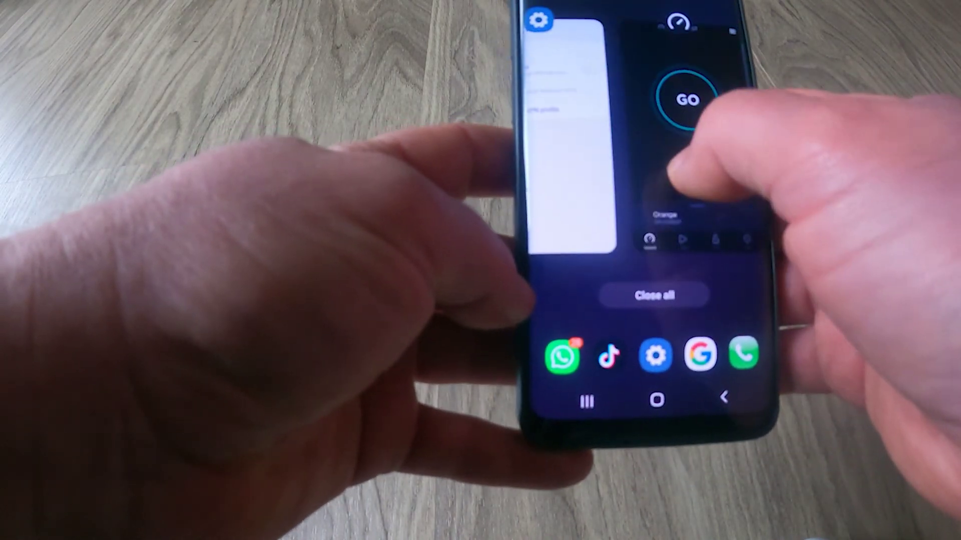
{"action": "left_click", "coordinate": [685, 165]}
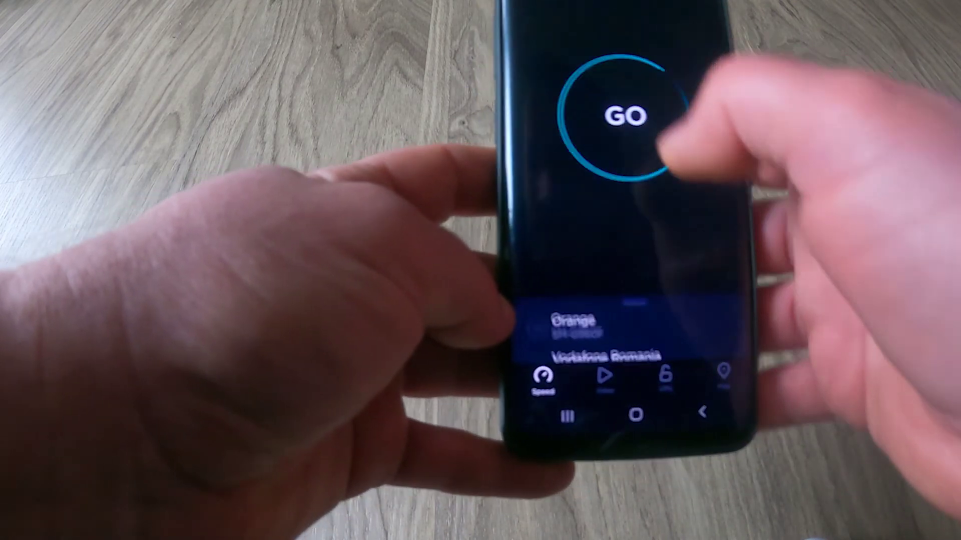
{"action": "left_click", "coordinate": [610, 110]}
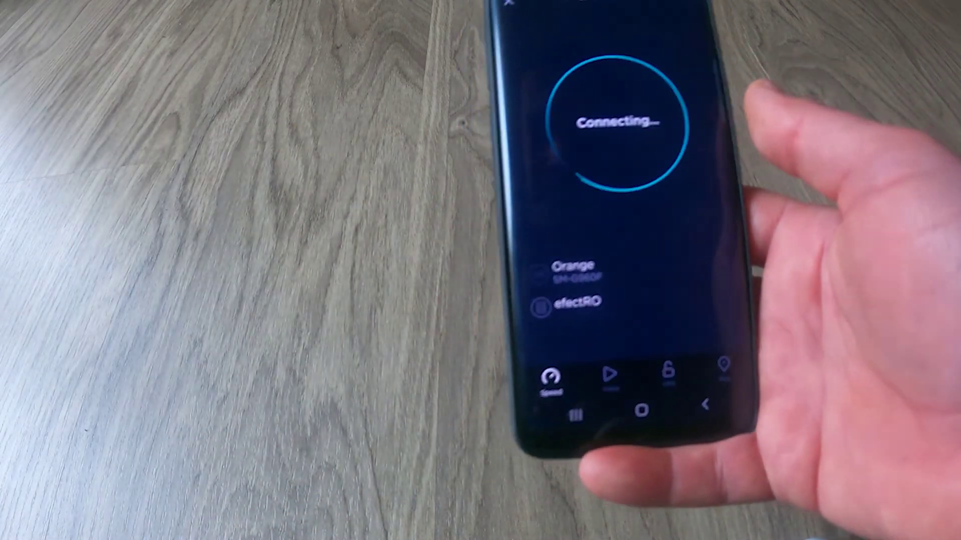